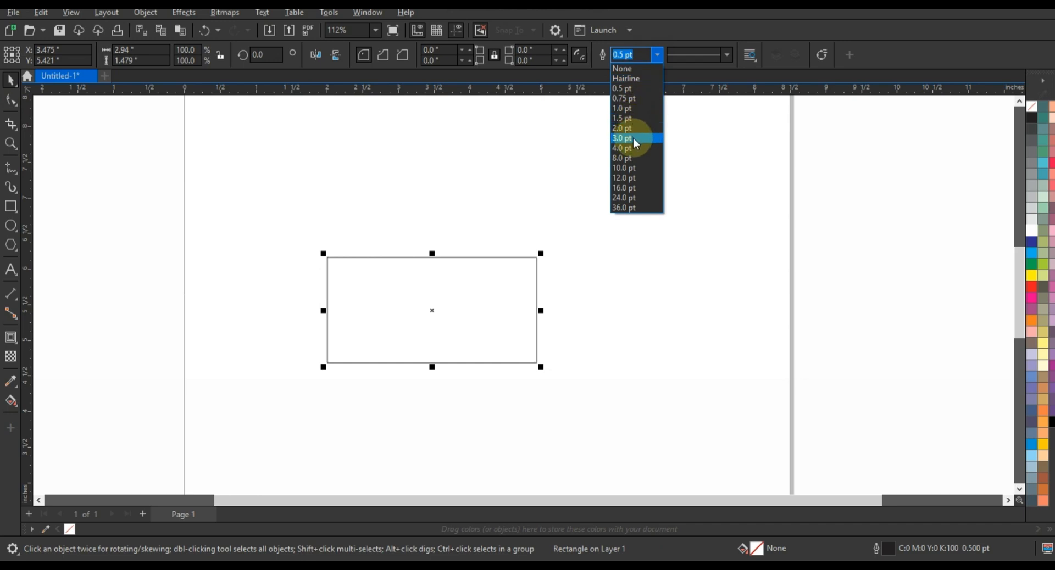
# Set the large rectangle's outline width to 4.0 pt.
pyautogui.click(635, 146)
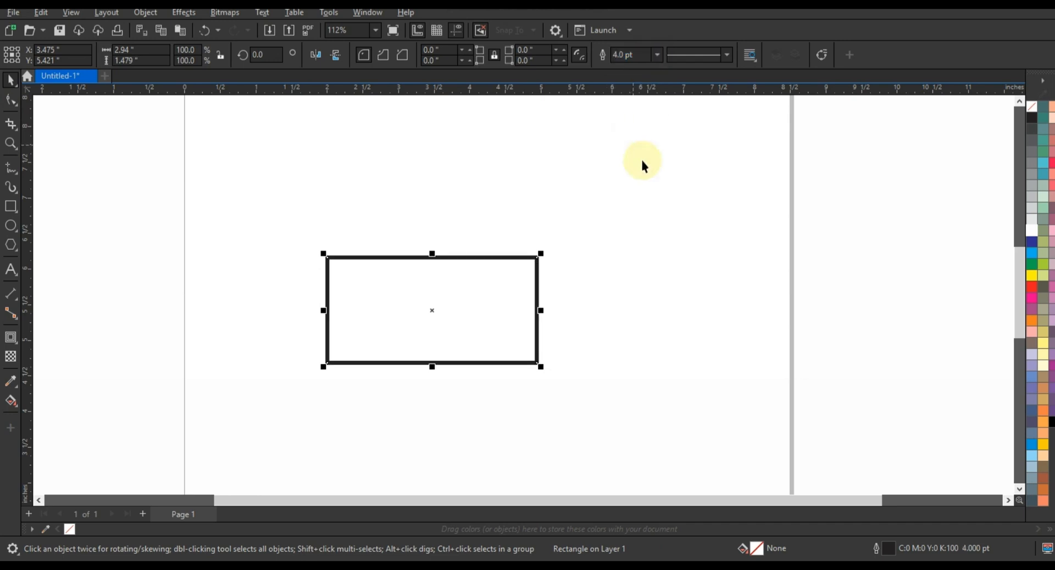
pyautogui.click(647, 169)
# Draw a smaller rectangle about 1.33 by 1.19 inches left of the large one and set its outline to 3.0 pt.
pyautogui.click(11, 143)
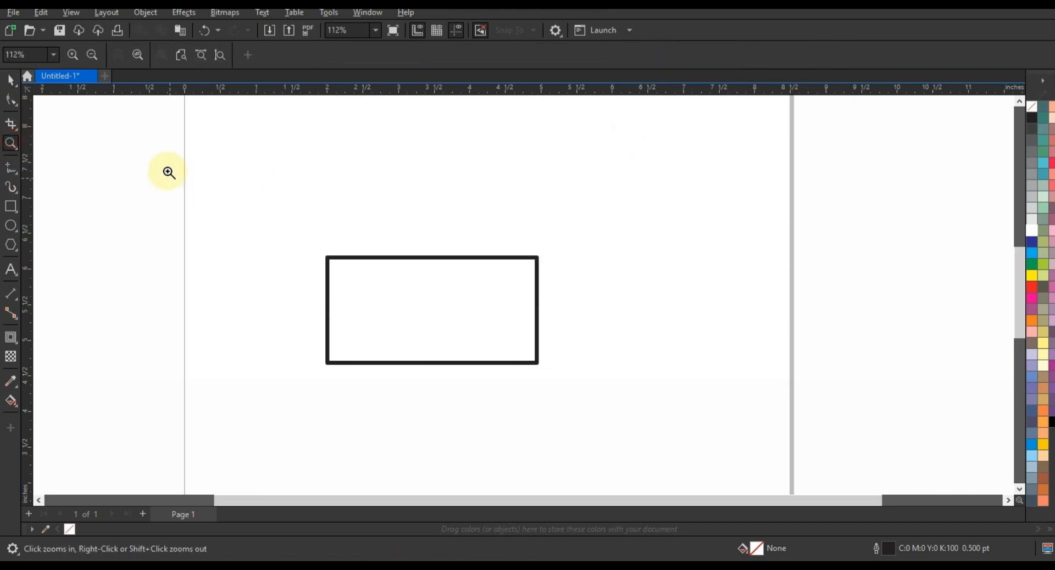
pyautogui.moveTo(160, 164); pyautogui.dragTo(707, 453)
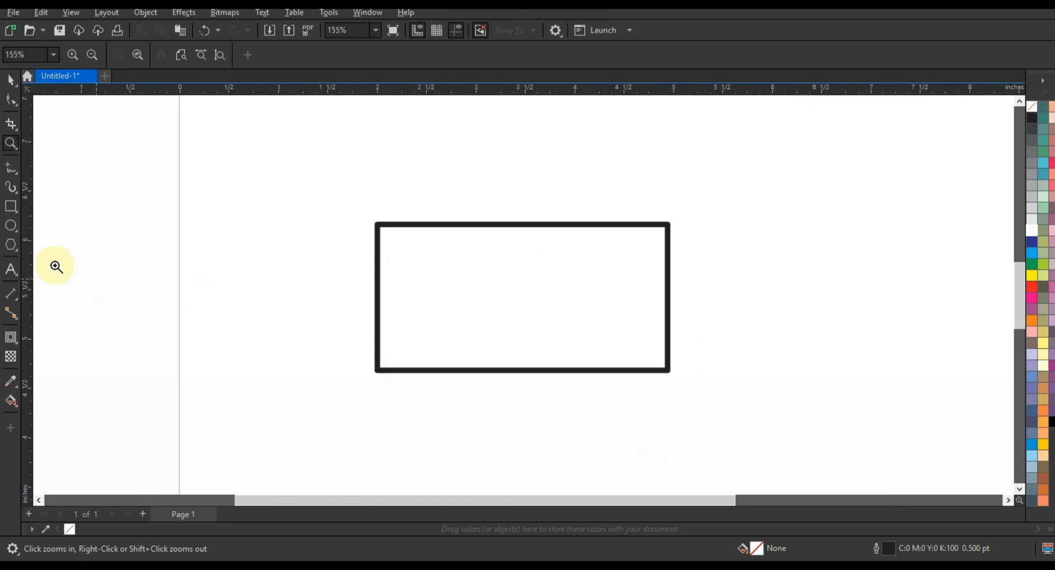
pyautogui.click(12, 207)
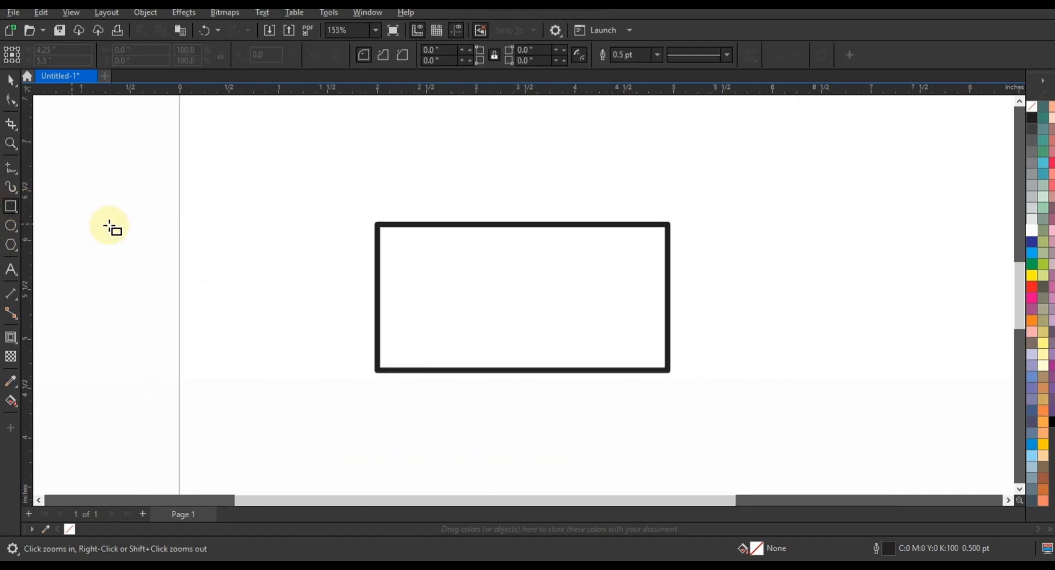
pyautogui.moveTo(114, 180); pyautogui.dragTo(245, 299)
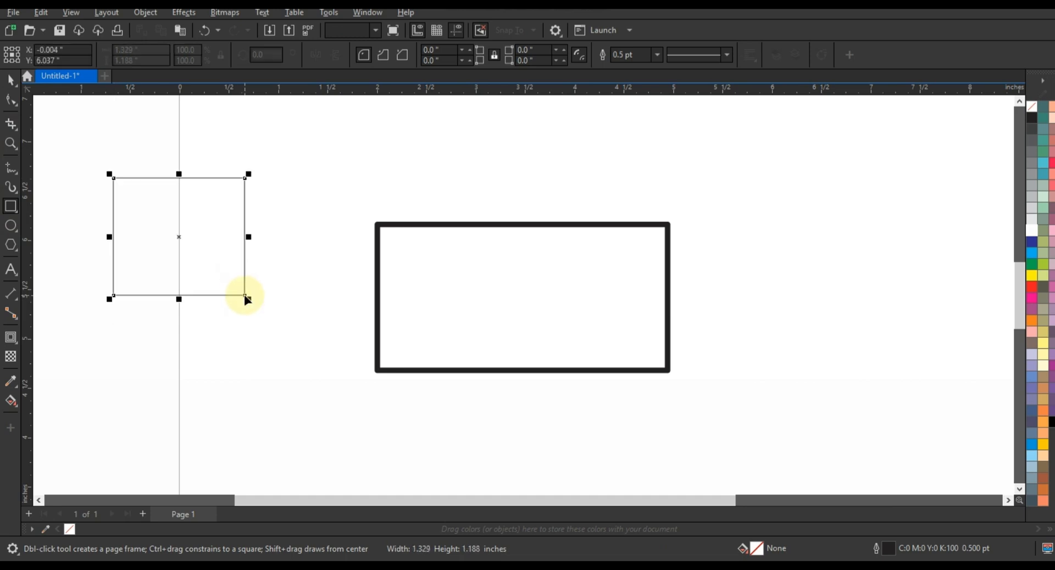
pyautogui.click(658, 56)
pyautogui.click(627, 139)
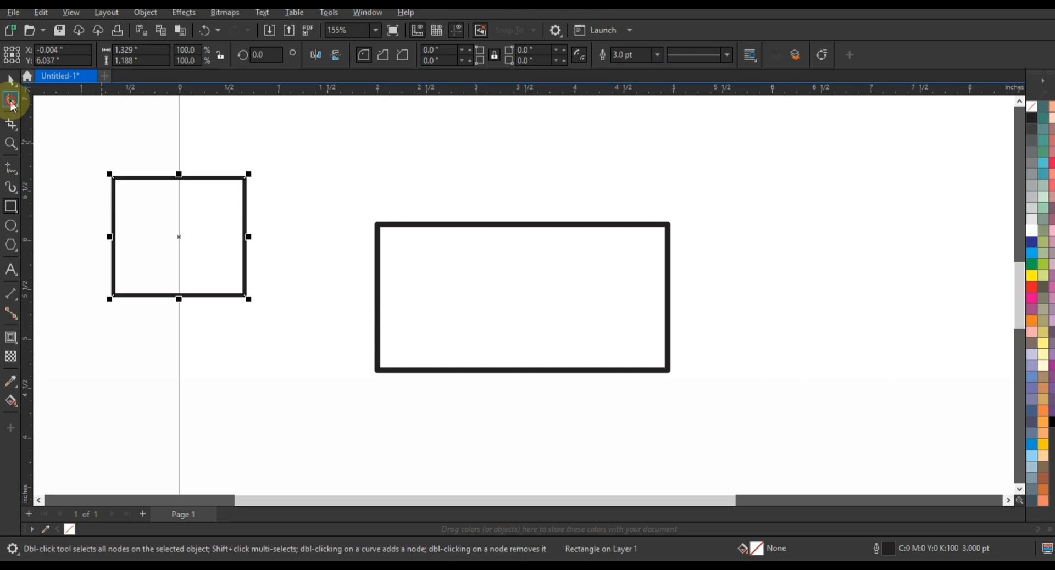
# Round only the small rectangle's upper-left corner by about 0.17 inches, and skew its right side upward by about 11 degrees.
pyautogui.keyDown('ctrl'); pyautogui.click(115, 181); pyautogui.keyUp('ctrl')
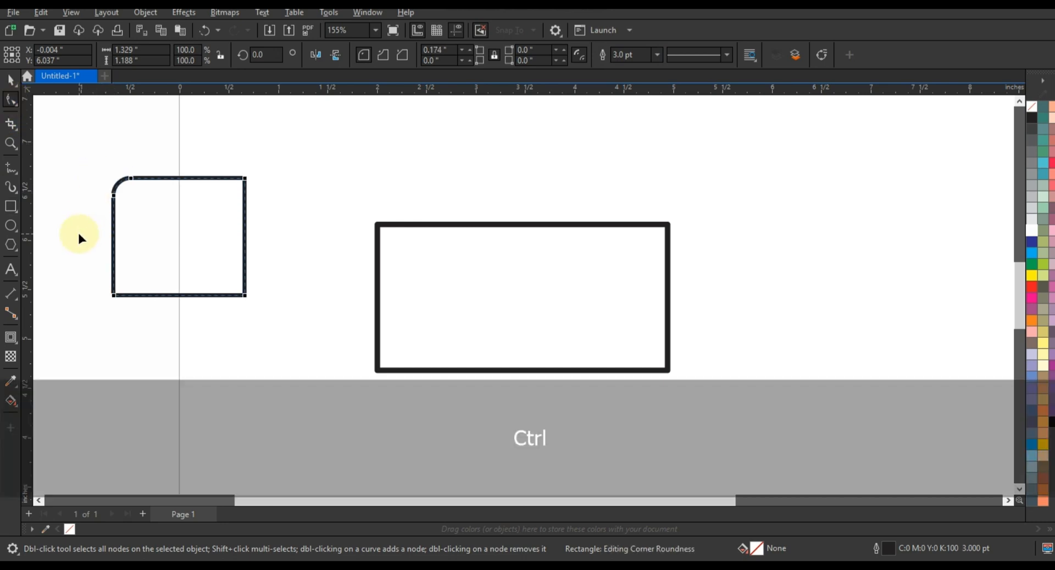
pyautogui.click(11, 80)
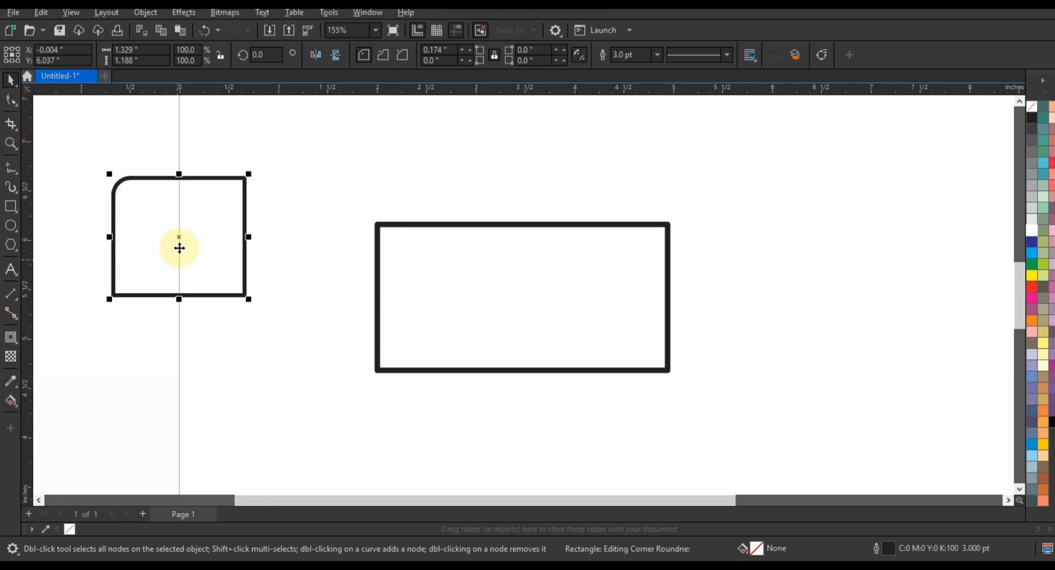
pyautogui.click(252, 240)
pyautogui.moveTo(250, 222); pyautogui.dragTo(250, 213)
pyautogui.click(73, 212)
# Mirror a copy of the skewed shape downward, overlapping the original so both rounded corners face left, and weld the two into one curve.
pyautogui.click(144, 220)
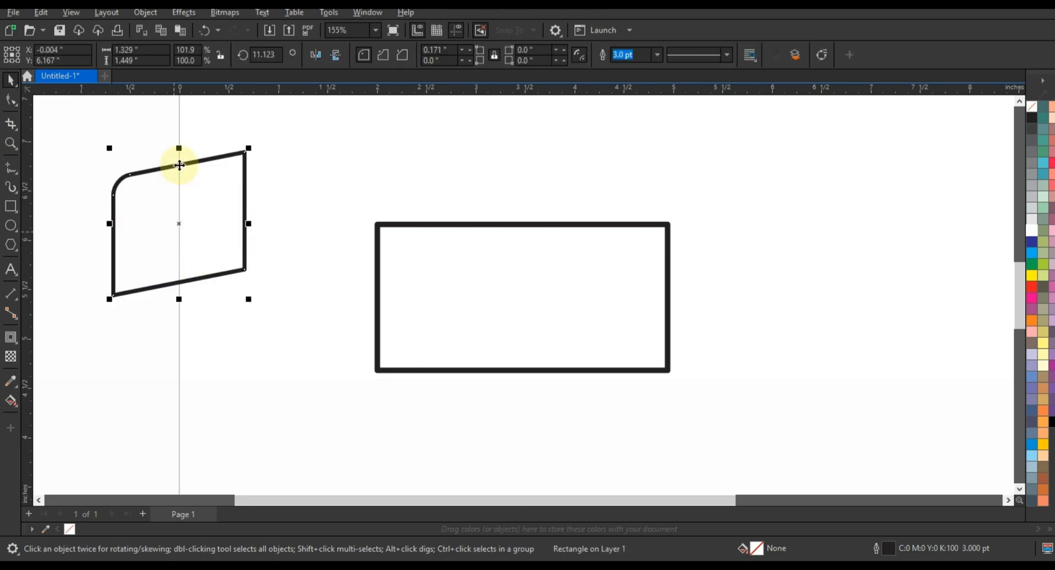
pyautogui.moveTo(182, 155); pyautogui.dragTo(179, 346)
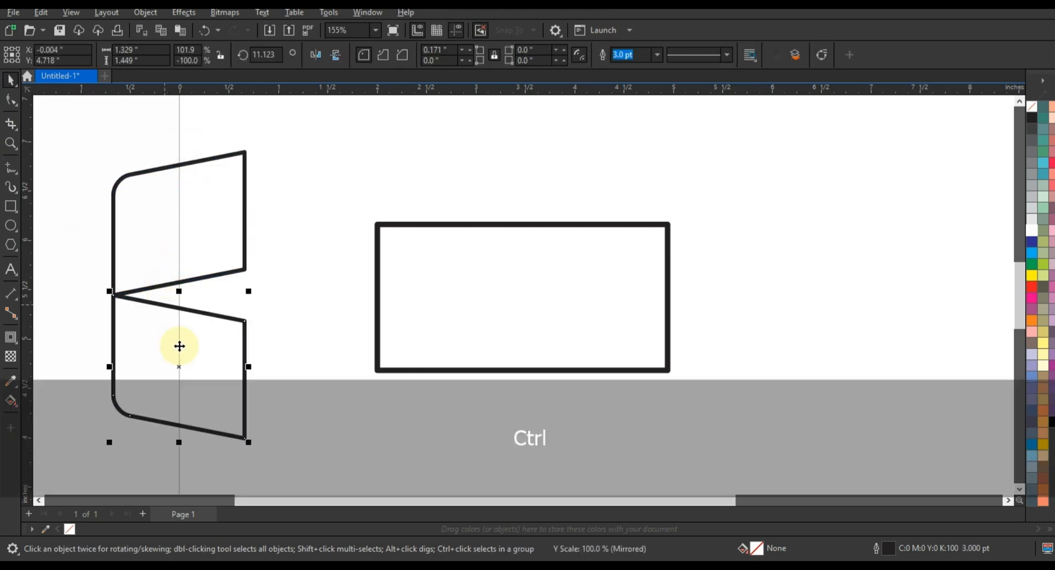
pyautogui.moveTo(188, 301); pyautogui.dragTo(204, 214)
pyautogui.keyDown('shift'); pyautogui.click(204, 191); pyautogui.keyUp('shift')
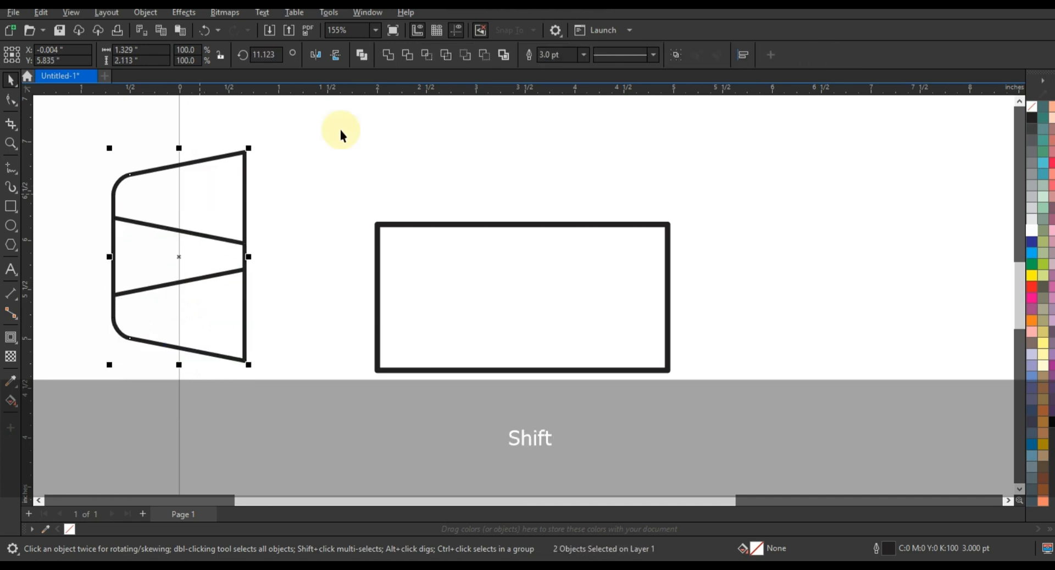
pyautogui.click(54, 167)
# Mirror a copy of the welded half horizontally to its right and weld both halves into one symmetrical shape.
pyautogui.click(141, 225)
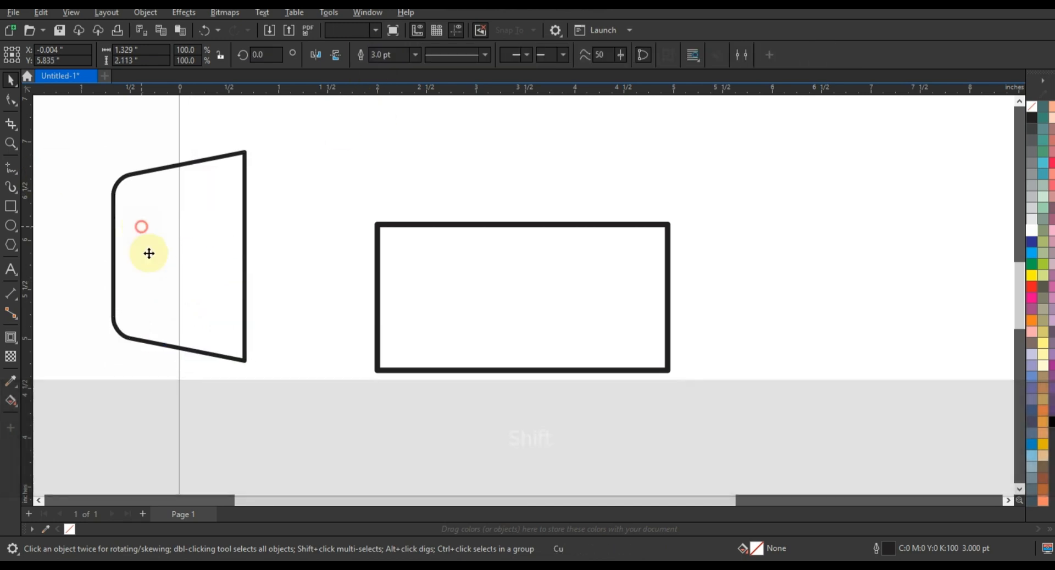
pyautogui.moveTo(111, 256); pyautogui.dragTo(273, 278)
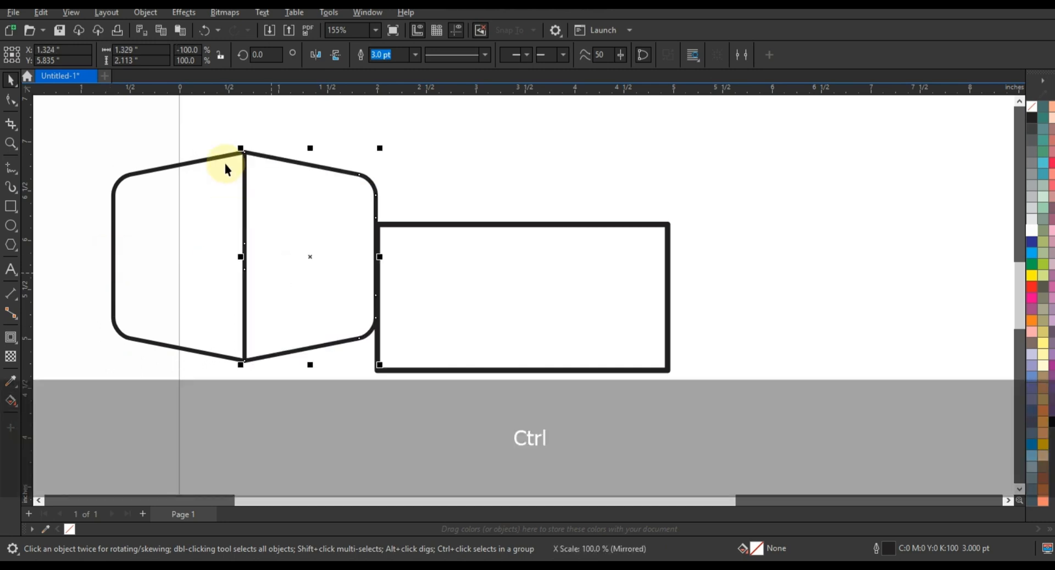
pyautogui.keyDown('shift'); pyautogui.click(225, 160); pyautogui.keyUp('shift')
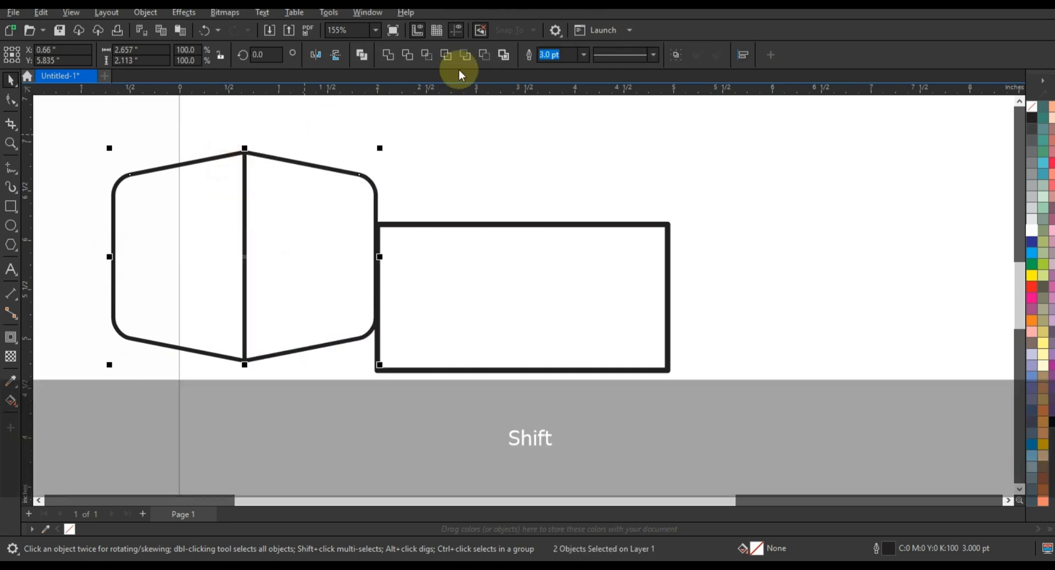
pyautogui.click(384, 66)
# Align the pointed shape's center with the large rectangle's center, both horizontally and vertically.
pyautogui.keyDown('shift'); pyautogui.click(464, 225); pyautogui.keyUp('shift')
pyautogui.press('c')
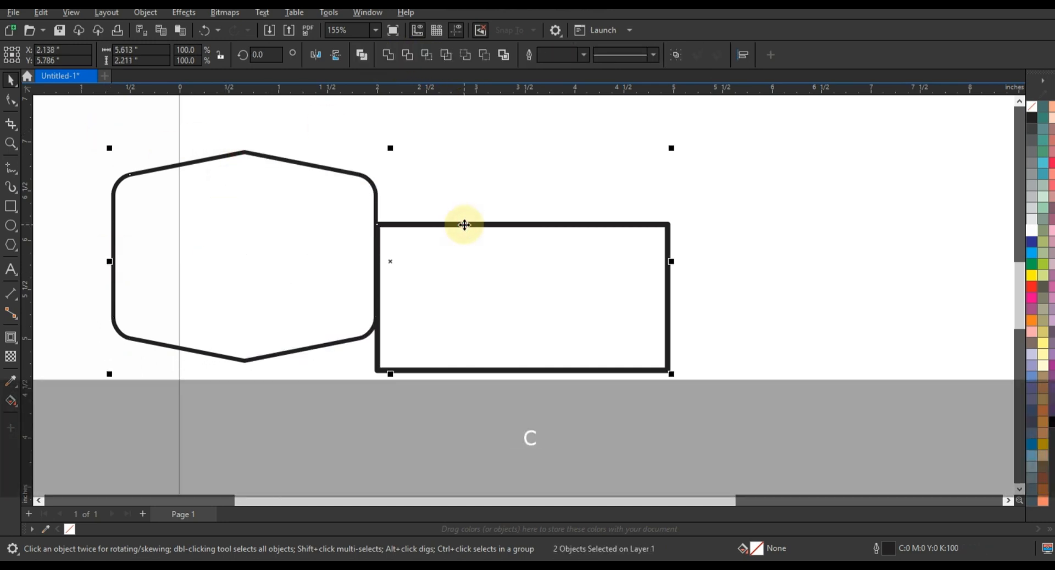
pyautogui.press('e')
pyautogui.click(471, 151)
# Narrow the pointed shape symmetrically to about 2.54 inches wide, and shift its lower nodes down to make it 2.313 inches tall.
pyautogui.click(636, 258)
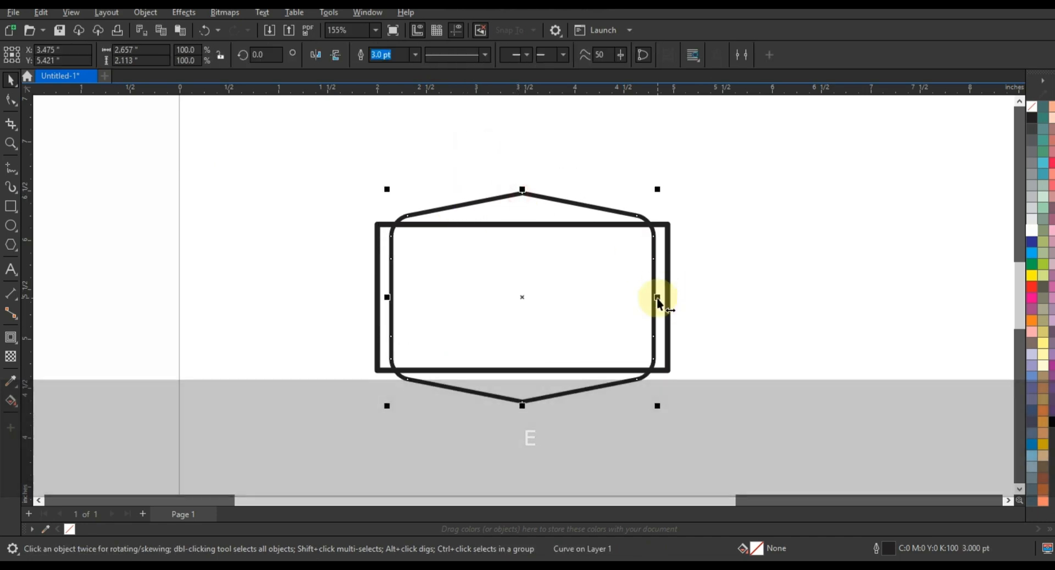
pyautogui.moveTo(658, 301); pyautogui.dragTo(662, 303)
pyautogui.click(10, 103)
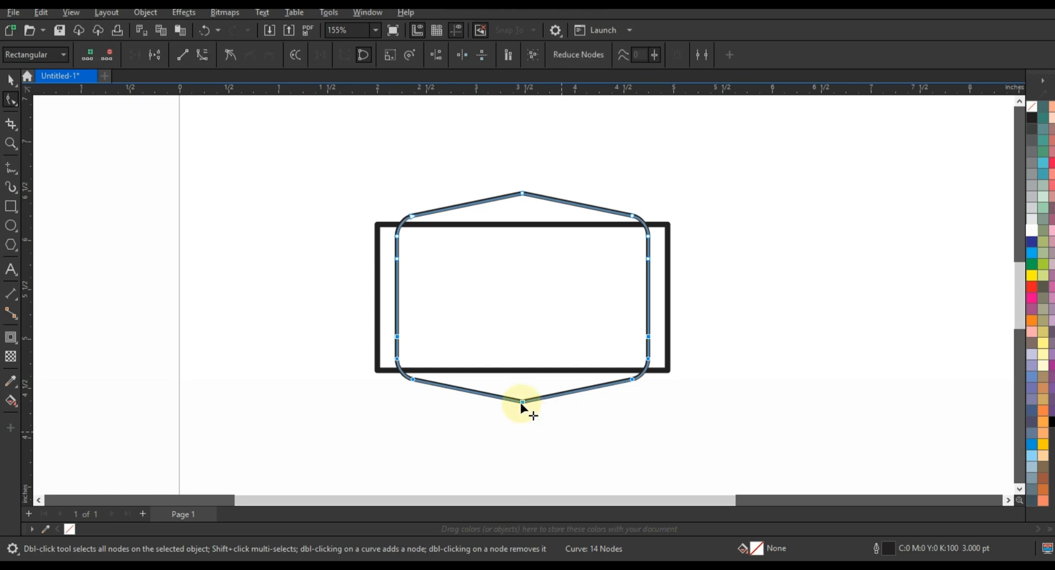
pyautogui.press('Down')
pyautogui.press('Down')
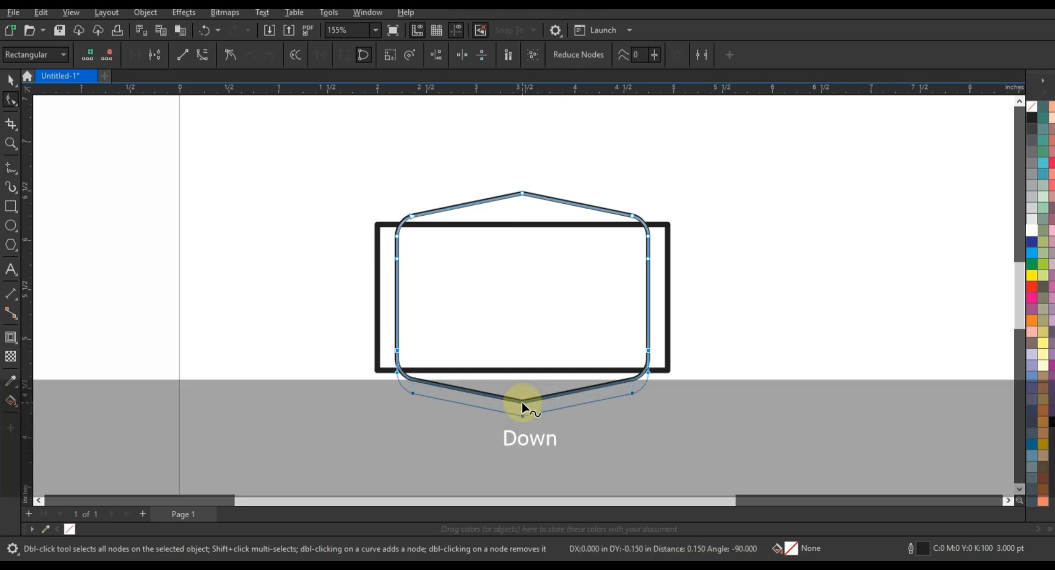
# Recenter the pointed shape vertically on the rectangle and narrow it symmetrically to about 2.49 inches wide.
pyautogui.click(11, 80)
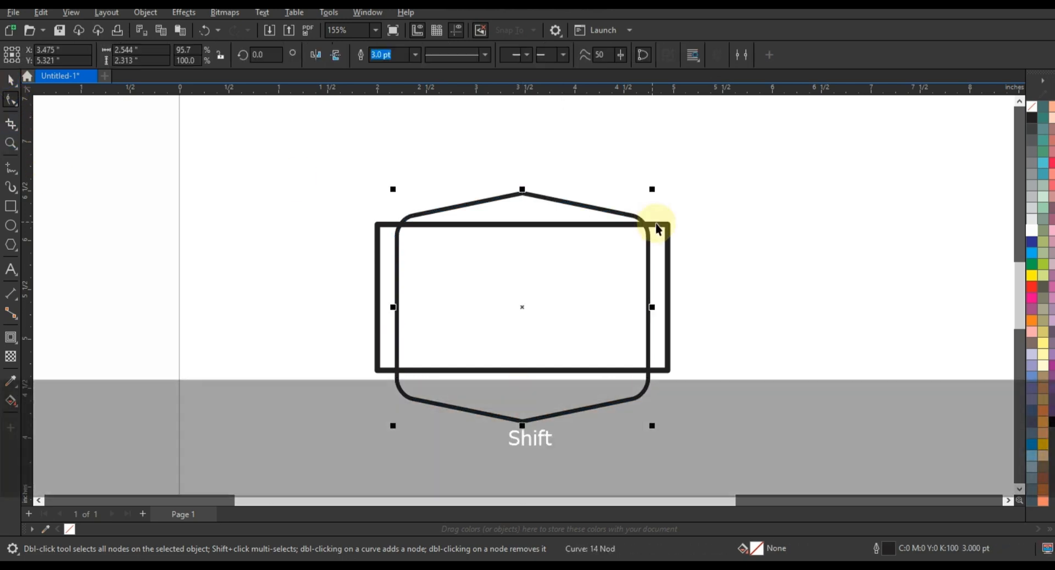
pyautogui.keyDown('shift'); pyautogui.click(657, 225); pyautogui.keyUp('shift')
pyautogui.press('e')
pyautogui.click(639, 268)
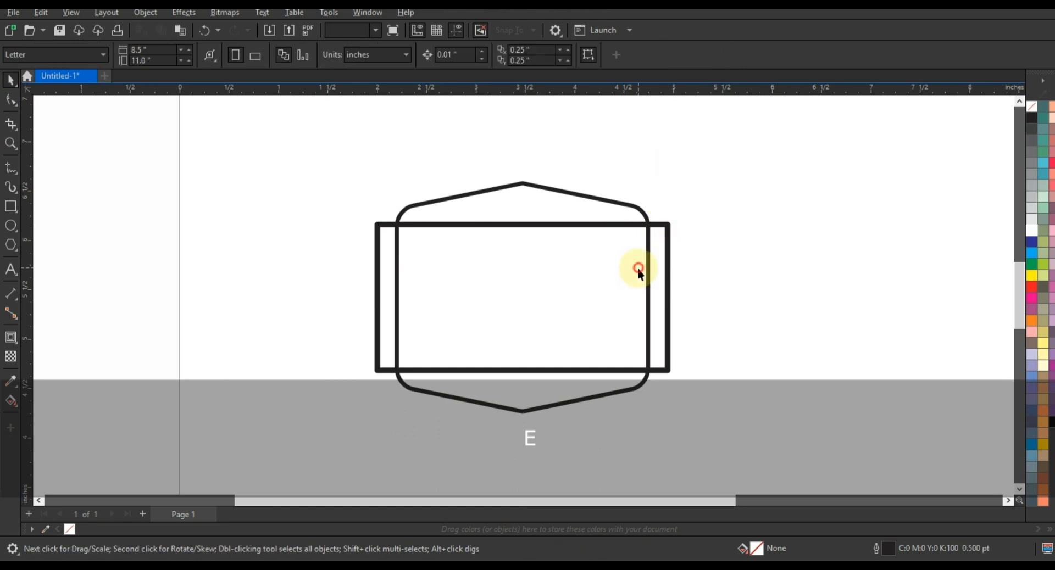
pyautogui.moveTo(653, 295); pyautogui.dragTo(649, 297)
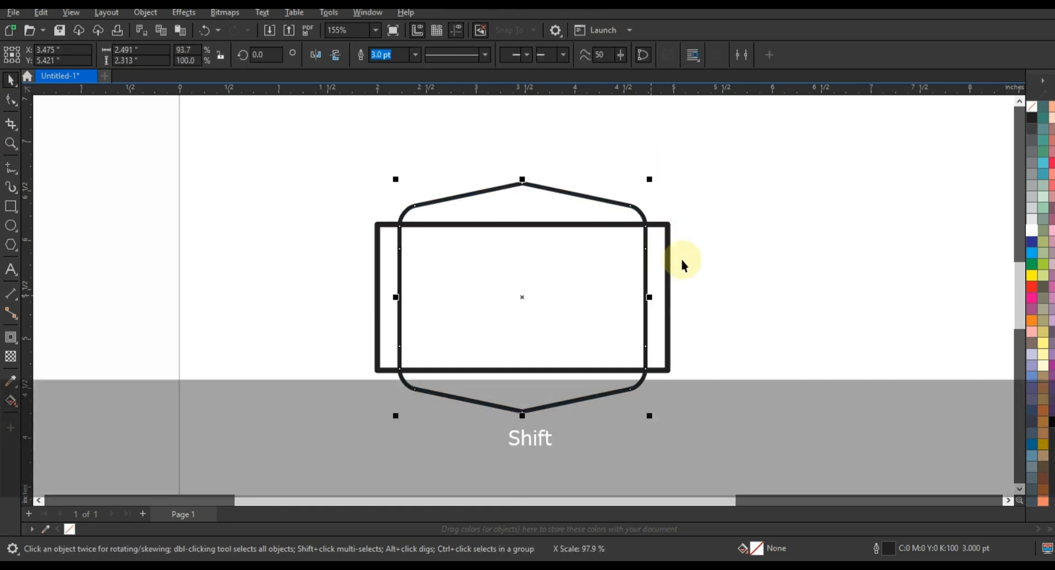
# Weld the pointed shape and the rectangle into a single badge frame.
pyautogui.keyDown('shift'); pyautogui.click(670, 228); pyautogui.keyUp('shift')
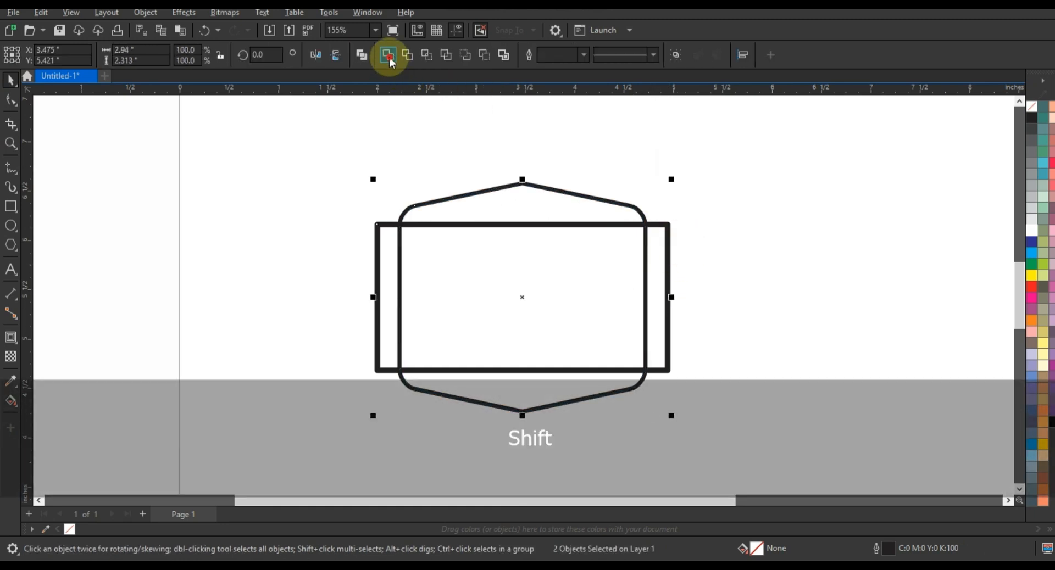
pyautogui.click(388, 55)
pyautogui.click(174, 265)
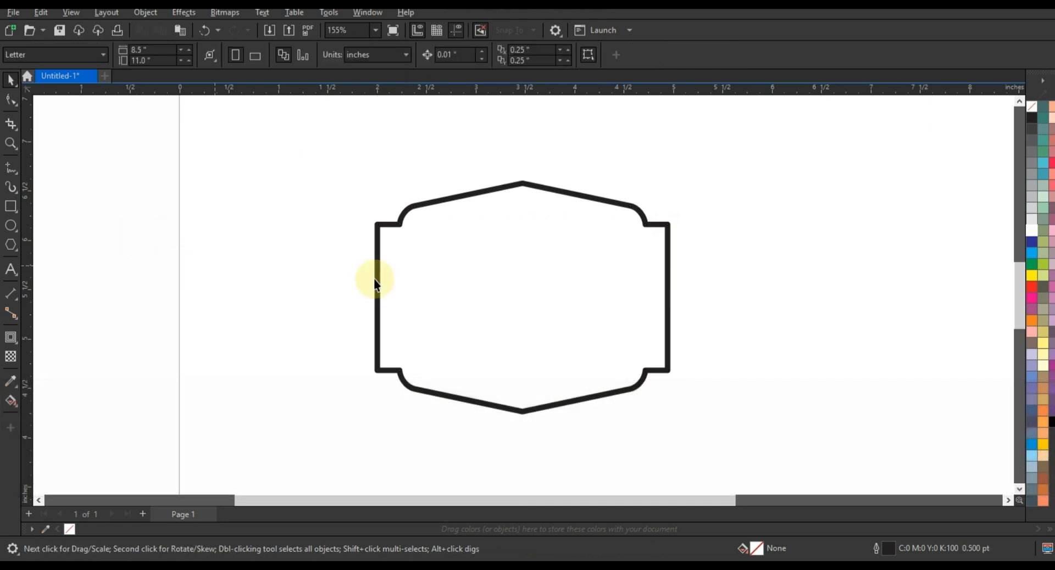
# Set the badge frame's outline width to 1.0 pt.
pyautogui.click(577, 248)
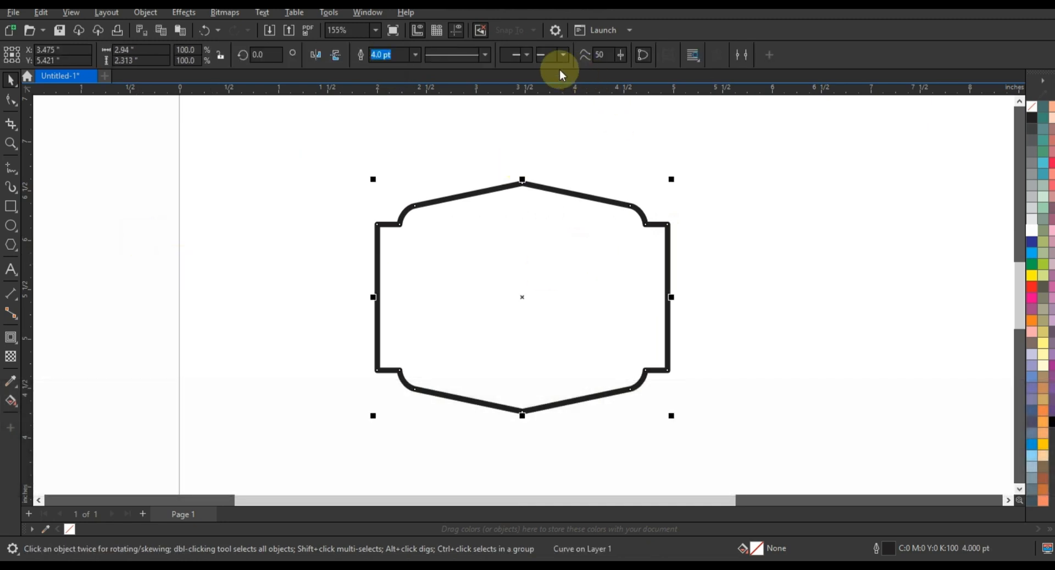
pyautogui.click(415, 54)
pyautogui.click(395, 108)
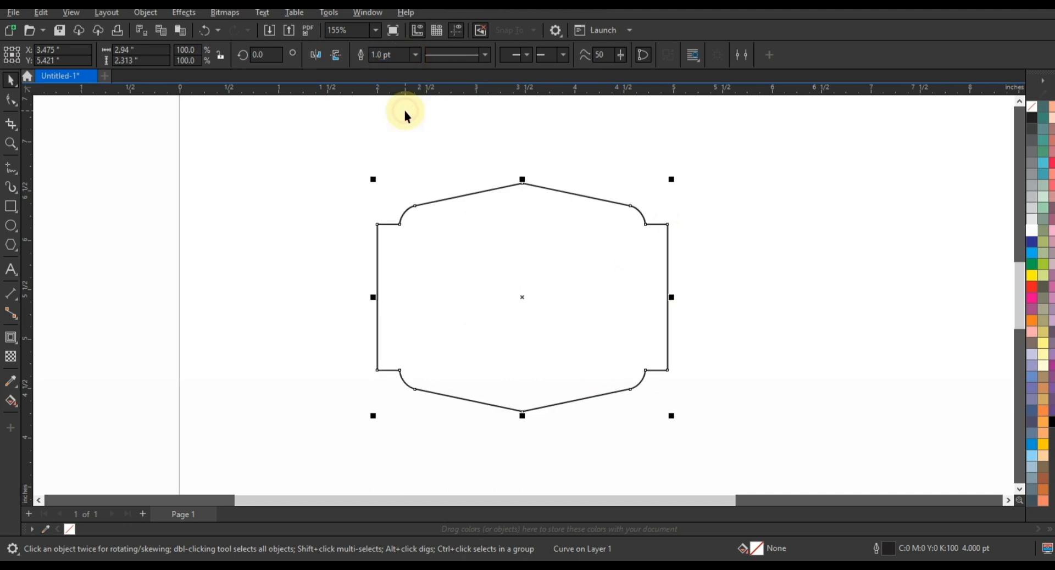
# Apply a one-step inside contour to the badge frame with an offset of about 0.12 inches.
pyautogui.click(19, 347)
pyautogui.click(62, 351)
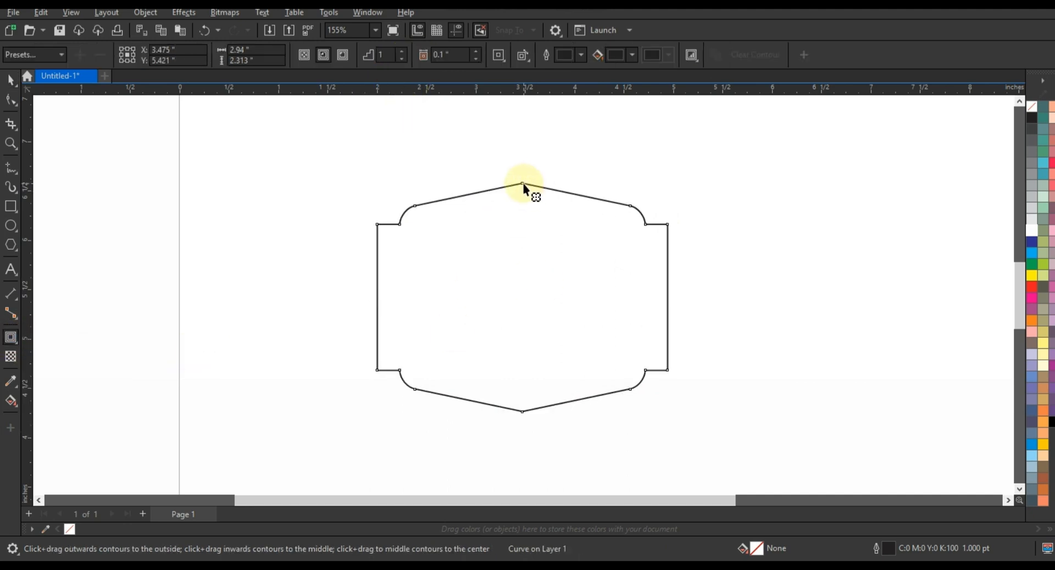
pyautogui.moveTo(522, 184); pyautogui.dragTo(523, 196)
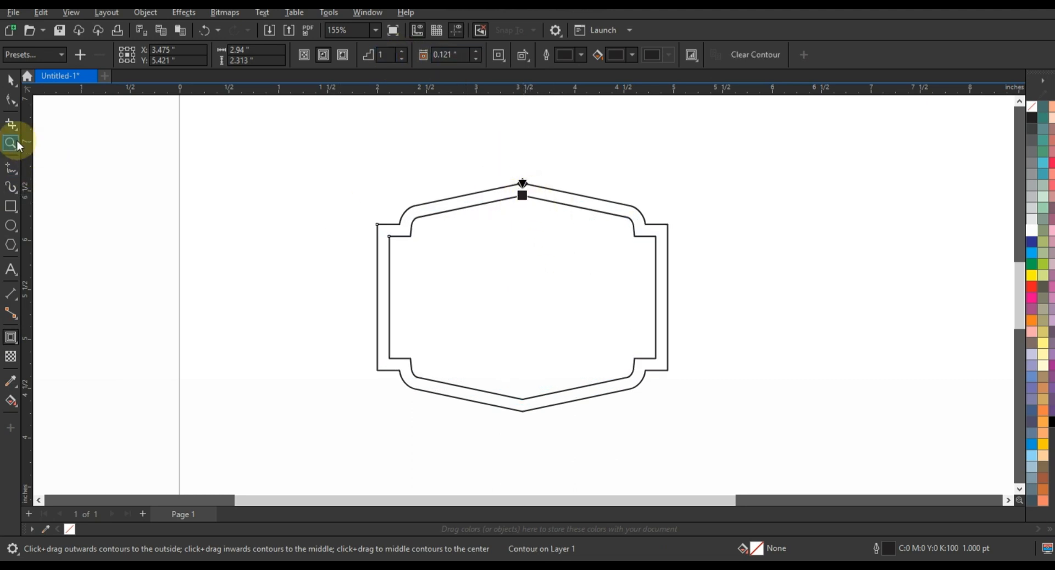
# Adjust the contour to form two evenly spaced inner outlines, and break them apart into separate curves.
pyautogui.click(18, 146)
pyautogui.click(520, 186)
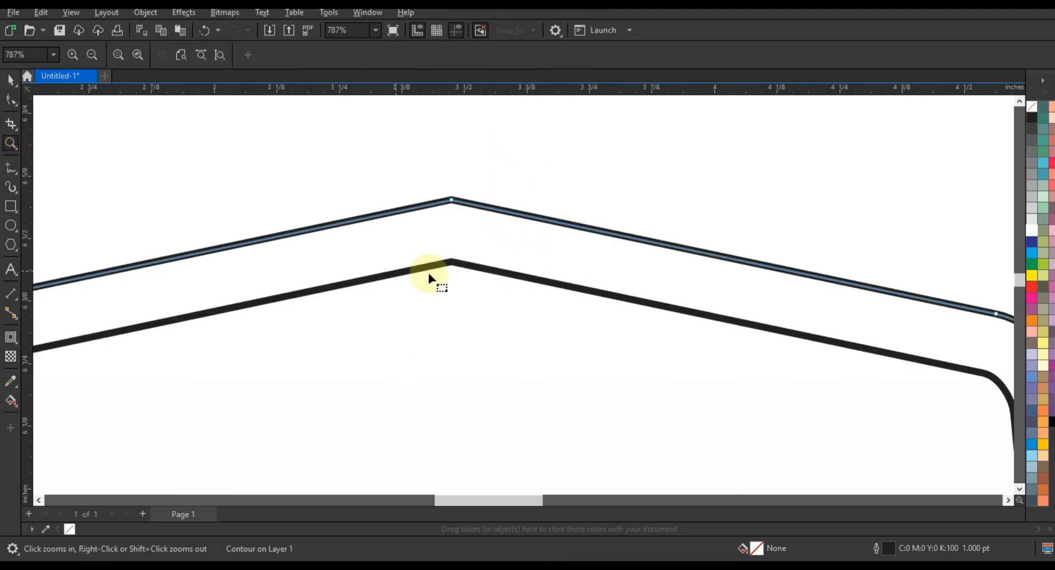
pyautogui.click(11, 337)
pyautogui.click(456, 201)
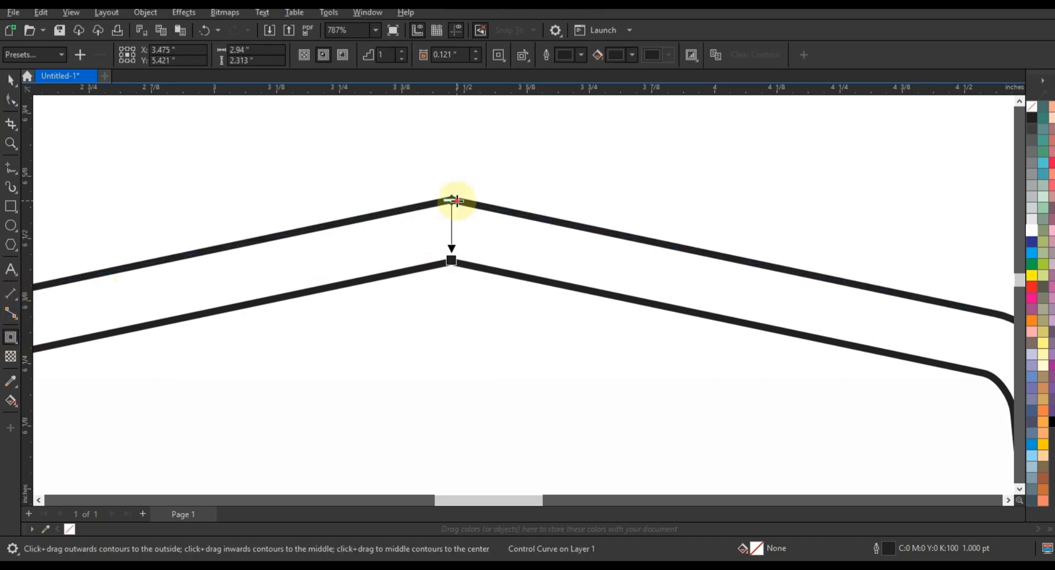
pyautogui.moveTo(454, 211); pyautogui.dragTo(455, 266)
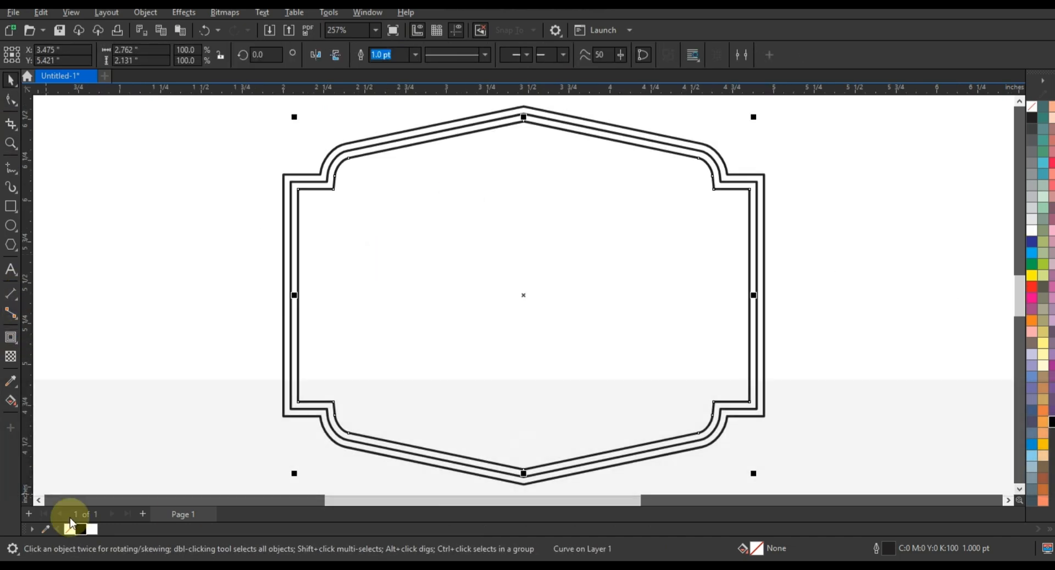
# Fill the badge's innermost and outermost curves with black and the middle curve with white.
pyautogui.click(81, 529)
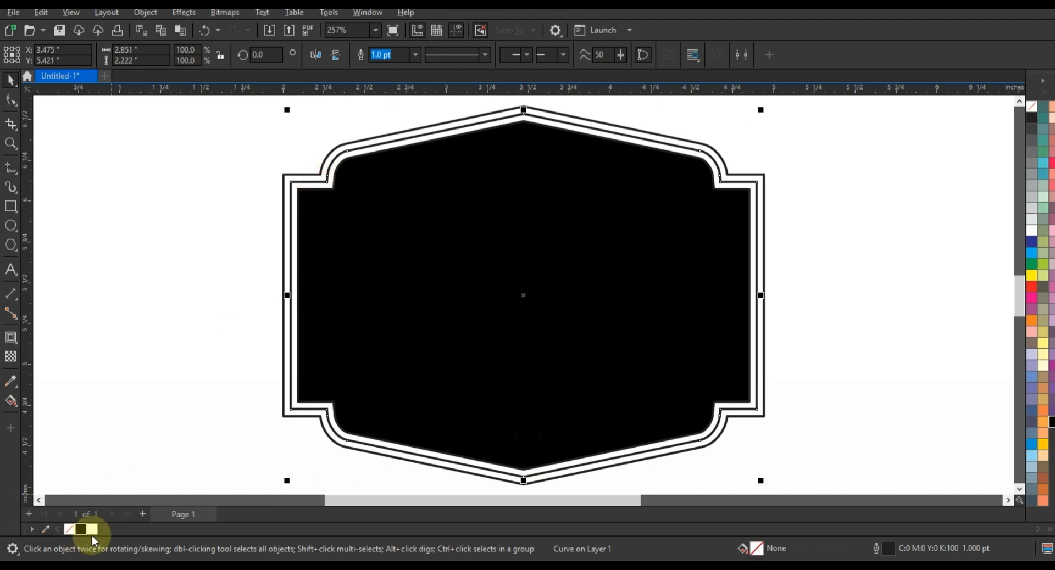
pyautogui.click(305, 182)
pyautogui.click(304, 178)
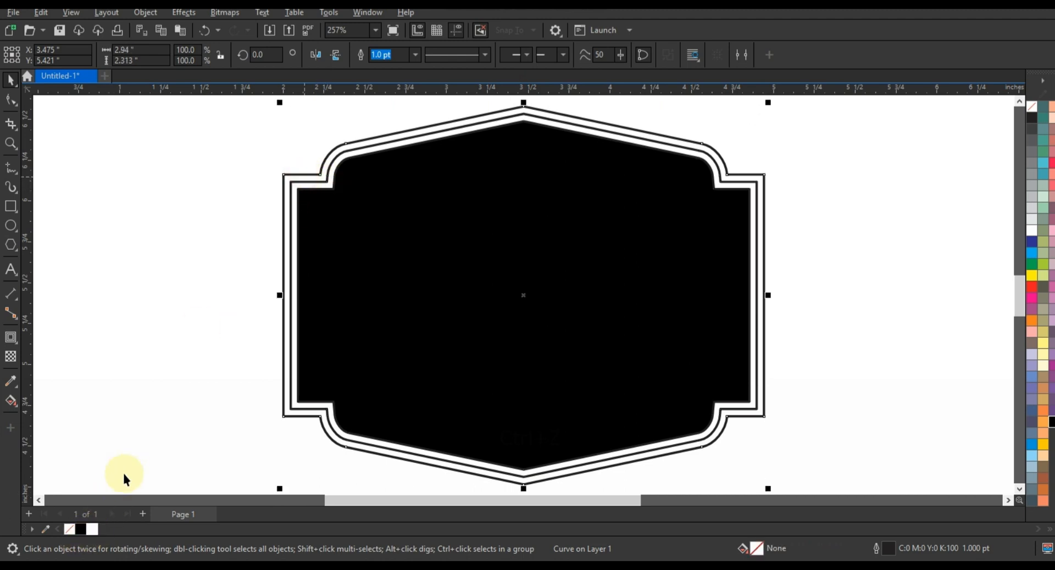
pyautogui.click(80, 529)
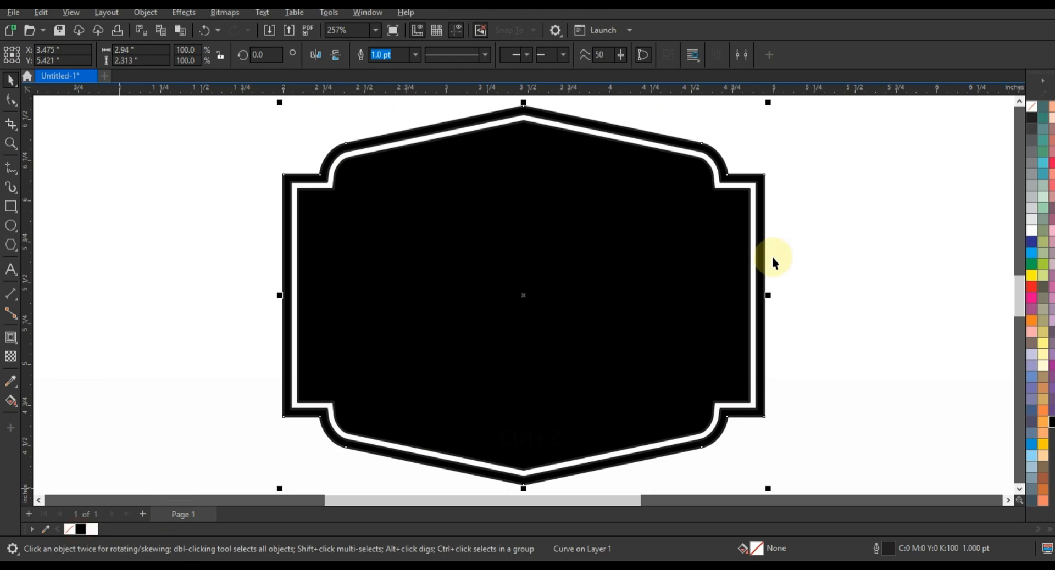
pyautogui.click(829, 243)
pyautogui.press('F3')
pyautogui.press('Escape')
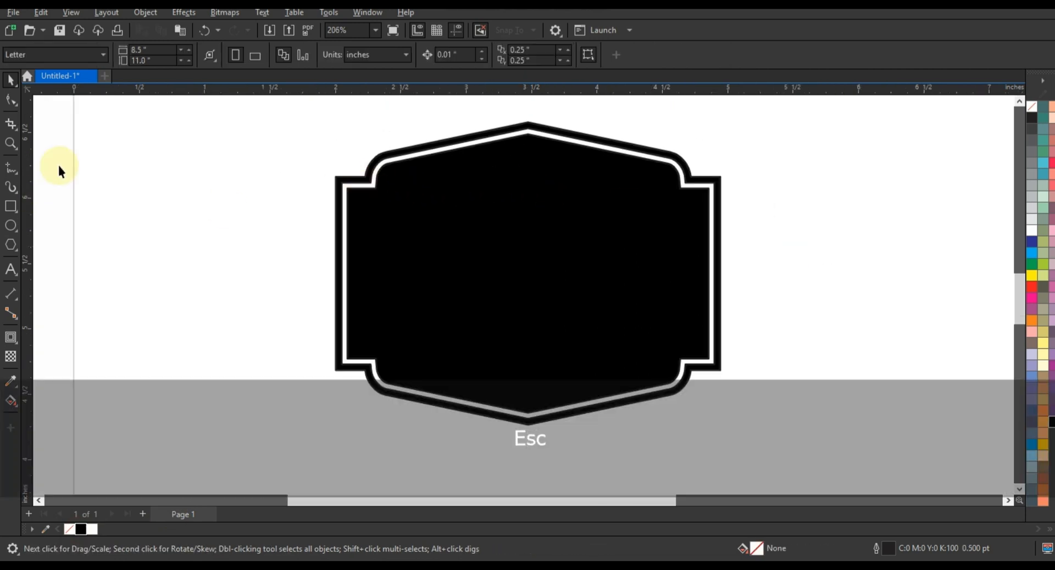
pyautogui.click(11, 144)
pyautogui.rightClick(315, 170)
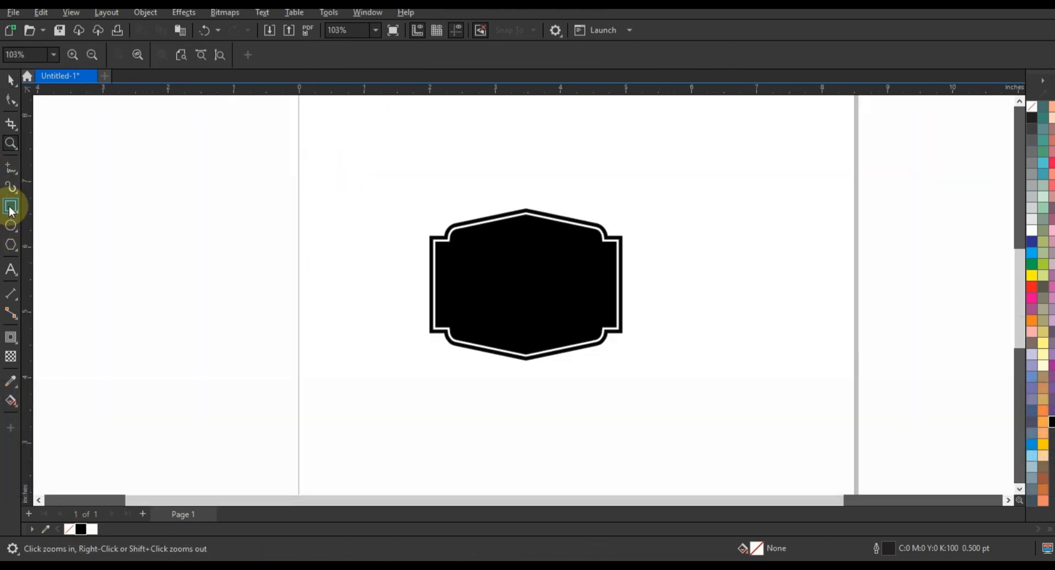
# Draw a rectangle about 3.96 by 0.72 inches, fill it red, and center it horizontally on the badge.
pyautogui.click(10, 206)
pyautogui.moveTo(98, 235); pyautogui.dragTo(358, 283)
pyautogui.click(11, 80)
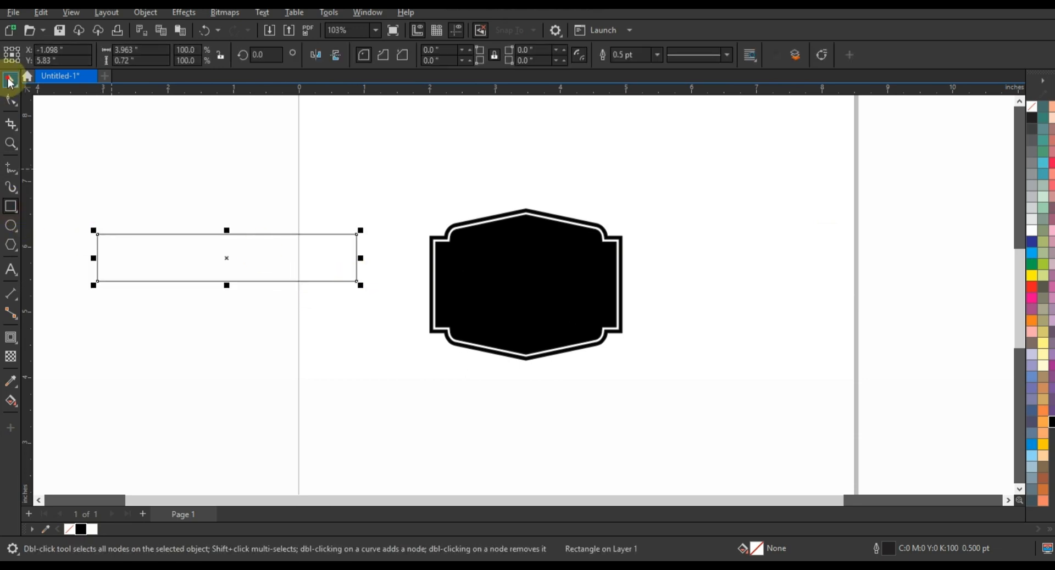
pyautogui.click(1032, 287)
pyautogui.keyDown('shift'); pyautogui.click(617, 298); pyautogui.keyUp('shift')
pyautogui.press('c')
pyautogui.click(701, 307)
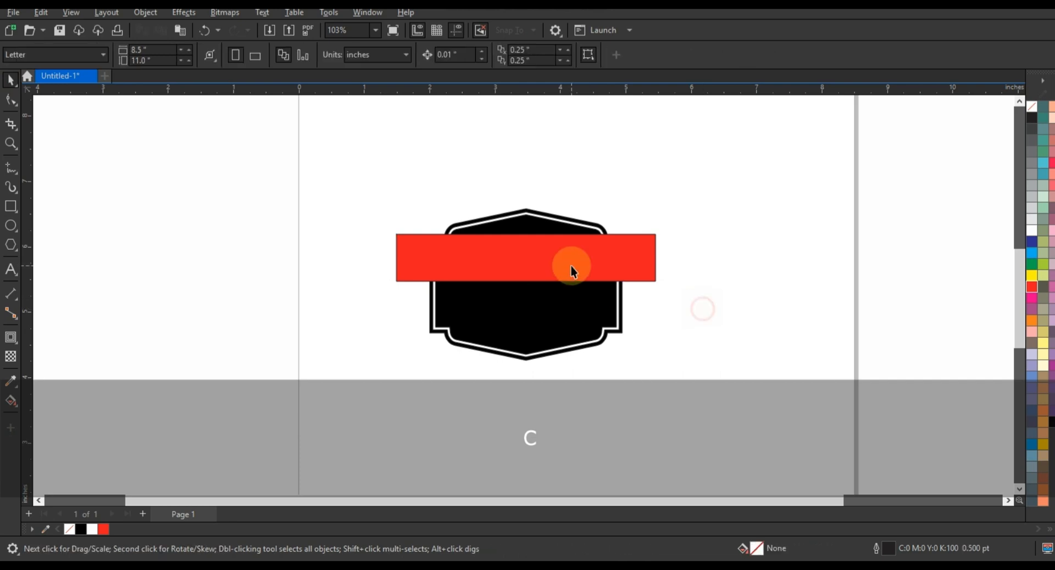
# Move the red rectangle down across the badge's middle, recenter it horizontally, and slightly reduce its height from the upper edge.
pyautogui.moveTo(571, 265); pyautogui.dragTo(575, 305)
pyautogui.keyDown('shift'); pyautogui.click(567, 347); pyautogui.keyUp('shift')
pyautogui.press('c')
pyautogui.click(682, 348)
pyautogui.click(525, 302)
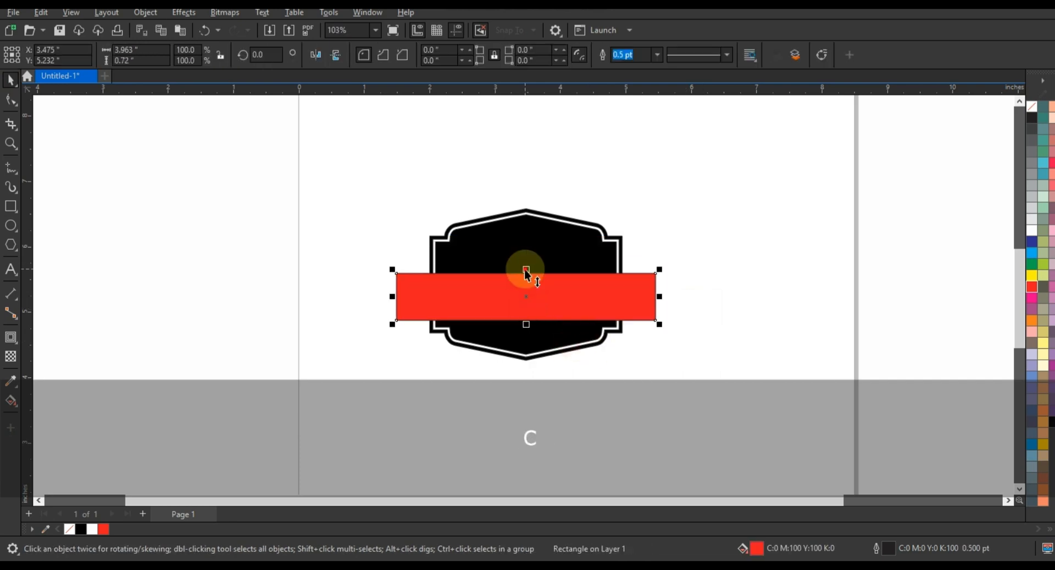
pyautogui.moveTo(525, 271); pyautogui.dragTo(525, 278)
# Convert the red rectangle to curves and turn all its straight segments into curved ones.
pyautogui.click(11, 143)
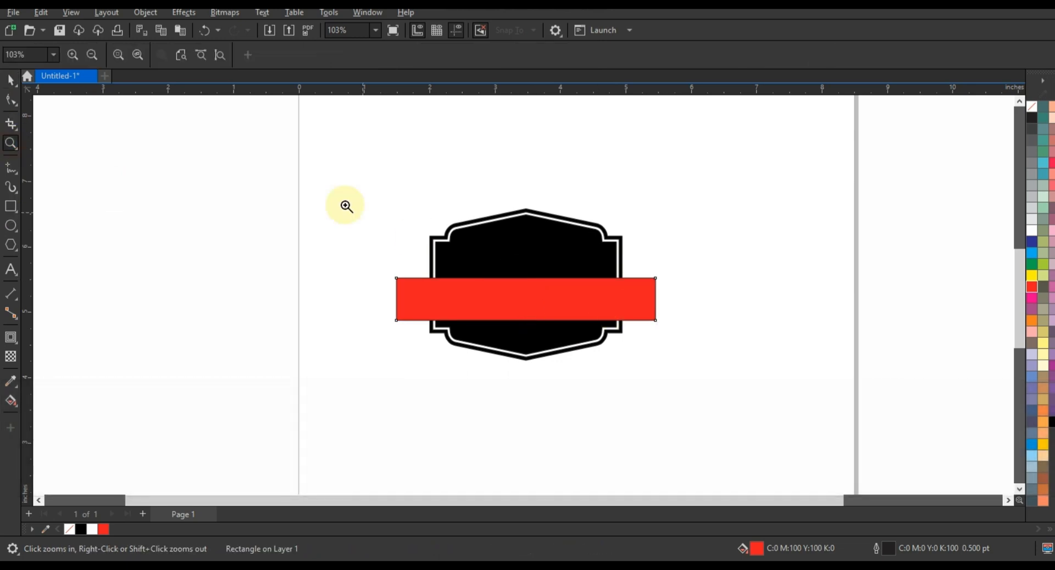
pyautogui.moveTo(346, 204); pyautogui.dragTo(708, 367)
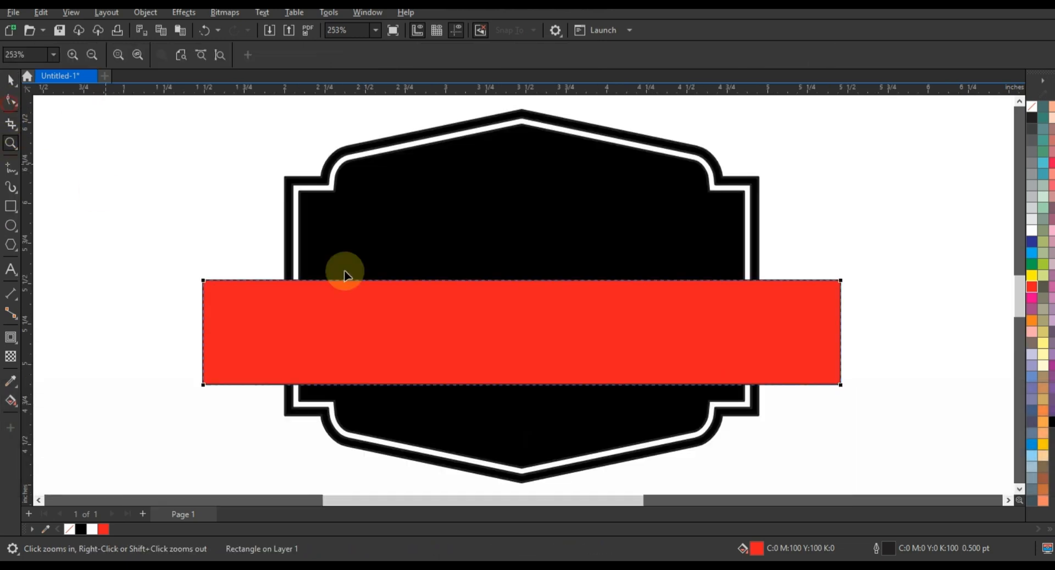
pyautogui.hotkey('ctrl', 'q')
pyautogui.moveTo(149, 254); pyautogui.dragTo(899, 407)
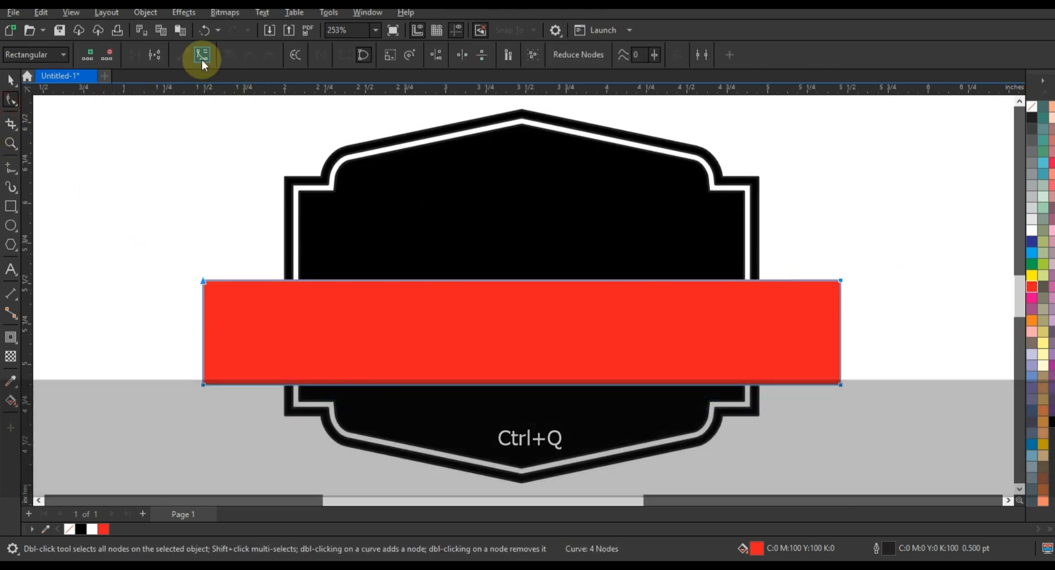
pyautogui.click(202, 60)
# Bend the red banner's upper and lower edges upward into matching shallow arches.
pyautogui.moveTo(520, 279); pyautogui.dragTo(526, 258)
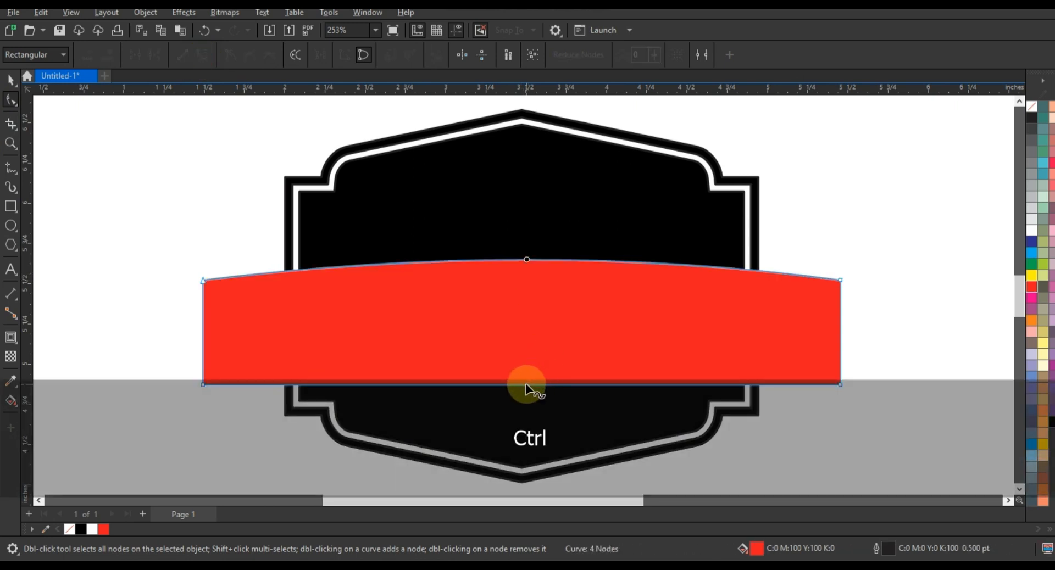
pyautogui.moveTo(525, 385); pyautogui.dragTo(523, 369)
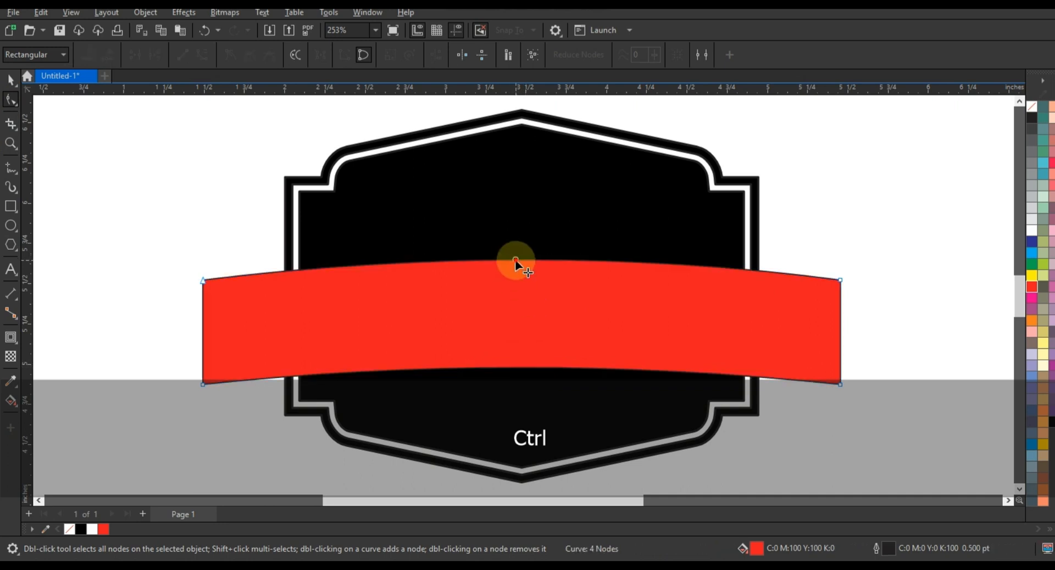
pyautogui.moveTo(515, 260); pyautogui.dragTo(517, 252)
pyautogui.click(516, 369)
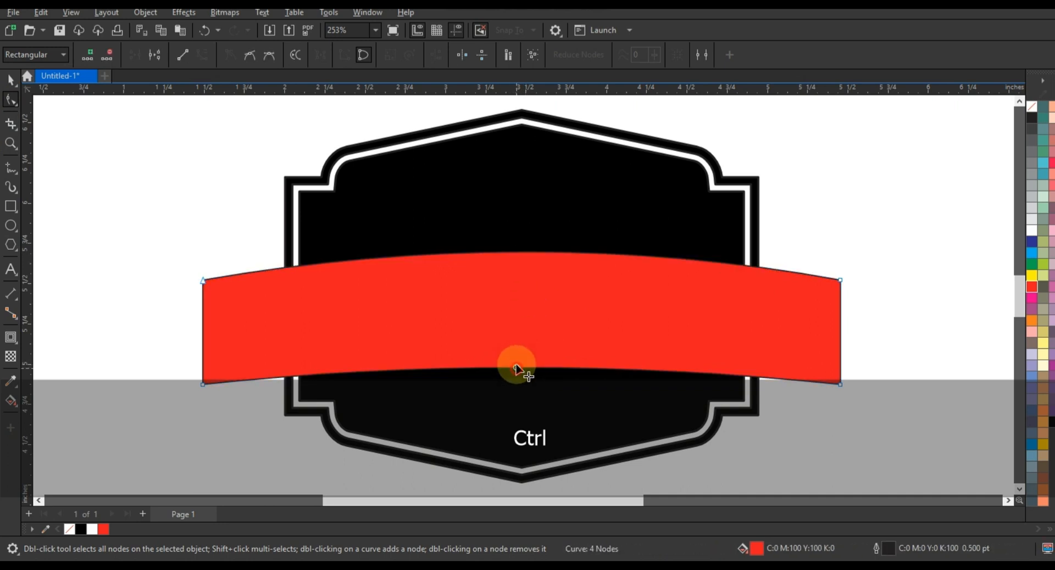
pyautogui.moveTo(516, 369); pyautogui.dragTo(516, 358)
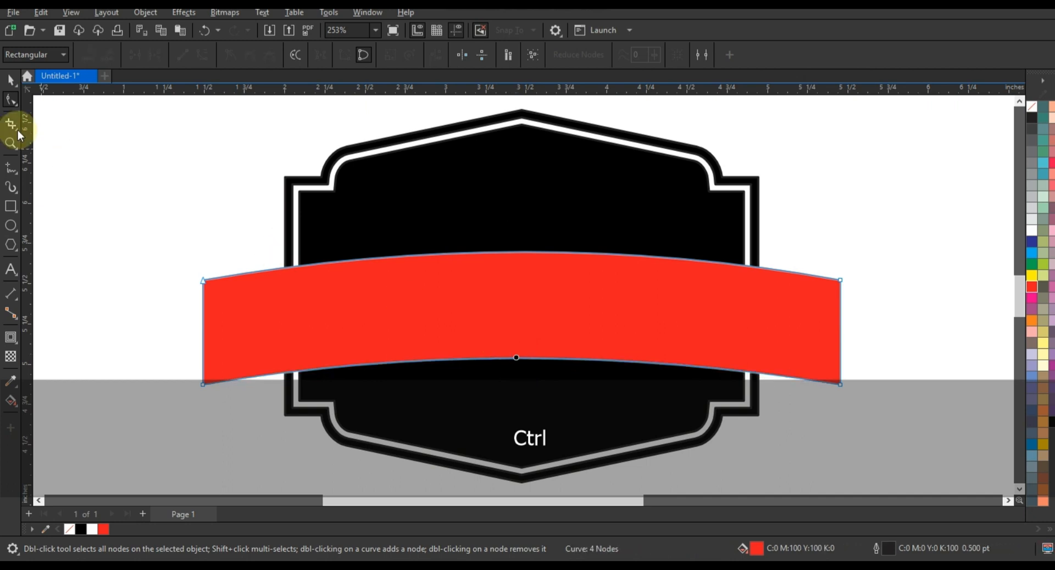
pyautogui.click(11, 80)
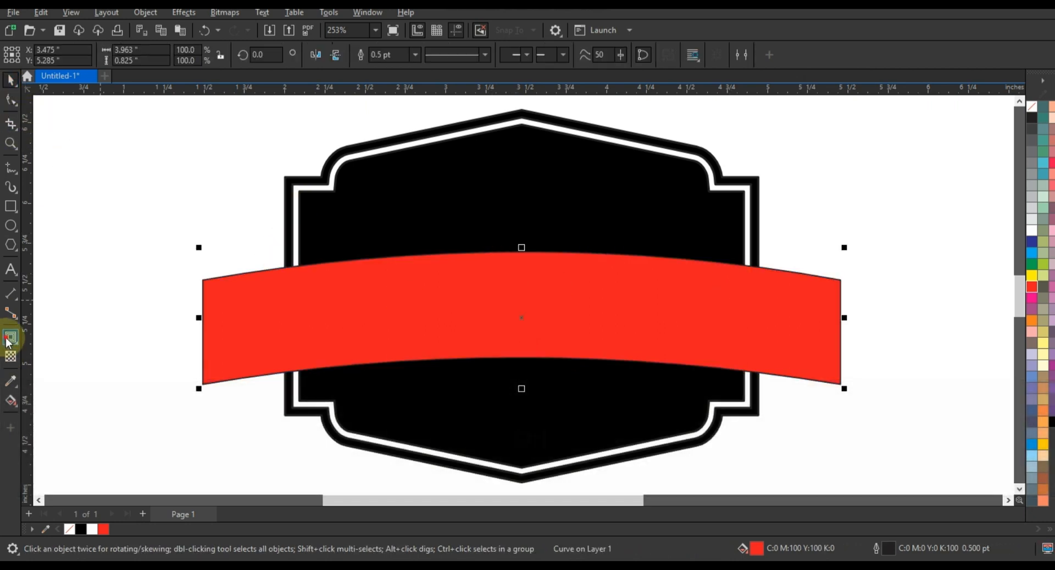
# Apply a two-step inside contour with a 0.031-inch offset to the banner, and break it apart into separate ungrouped curves.
pyautogui.click(10, 338)
pyautogui.moveTo(203, 280); pyautogui.dragTo(213, 294)
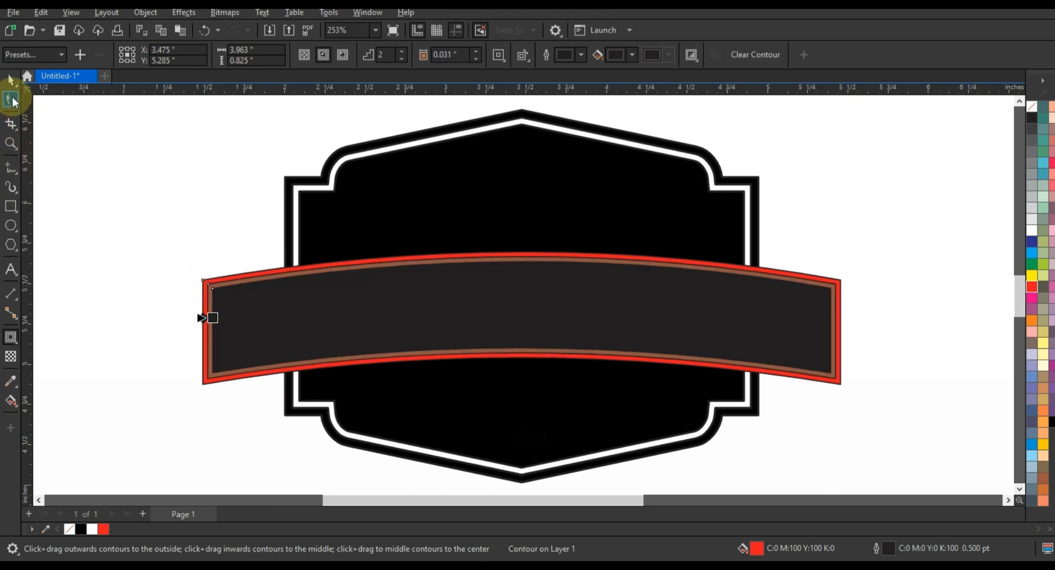
pyautogui.click(11, 83)
pyautogui.click(164, 15)
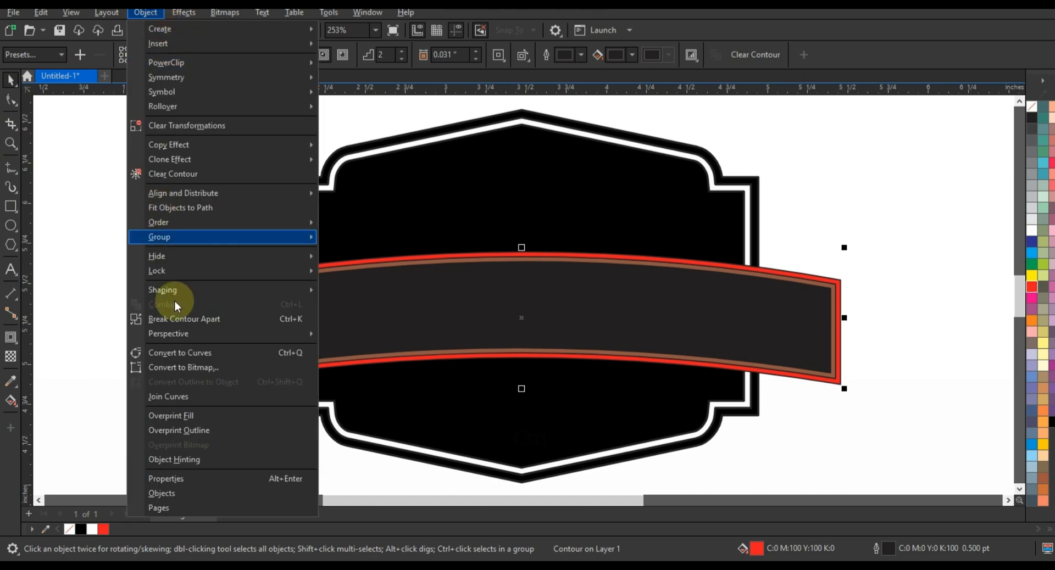
pyautogui.click(175, 318)
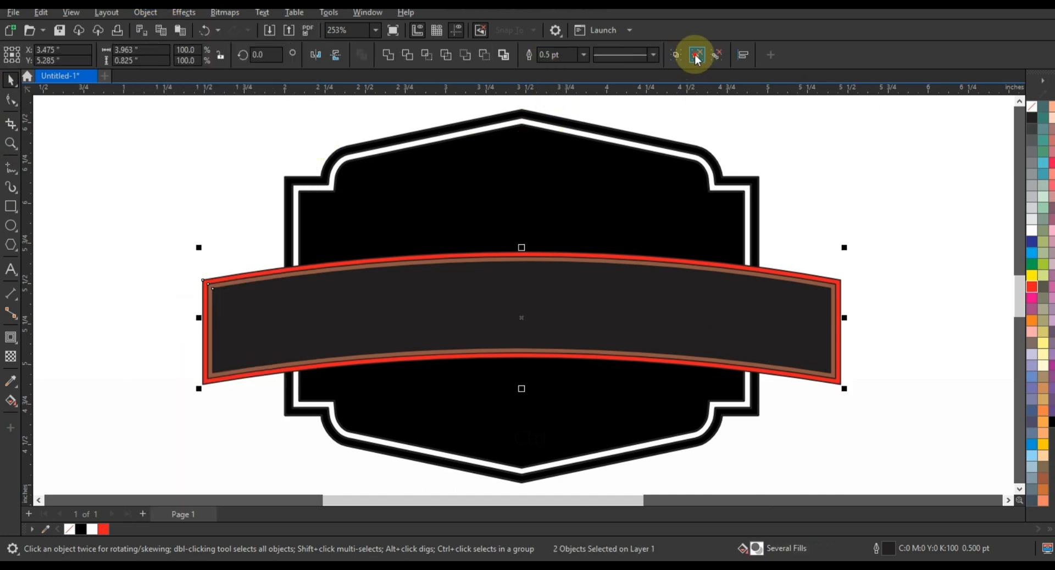
pyautogui.click(796, 157)
# Fill the banner's innermost and outermost curves with black and its middle curve with white.
pyautogui.click(819, 306)
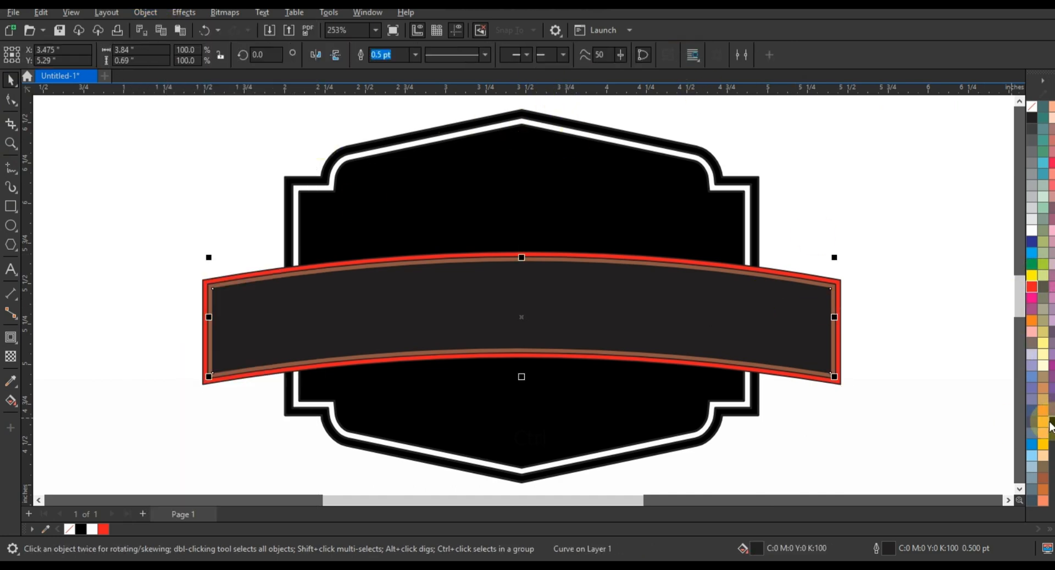
pyautogui.click(1050, 426)
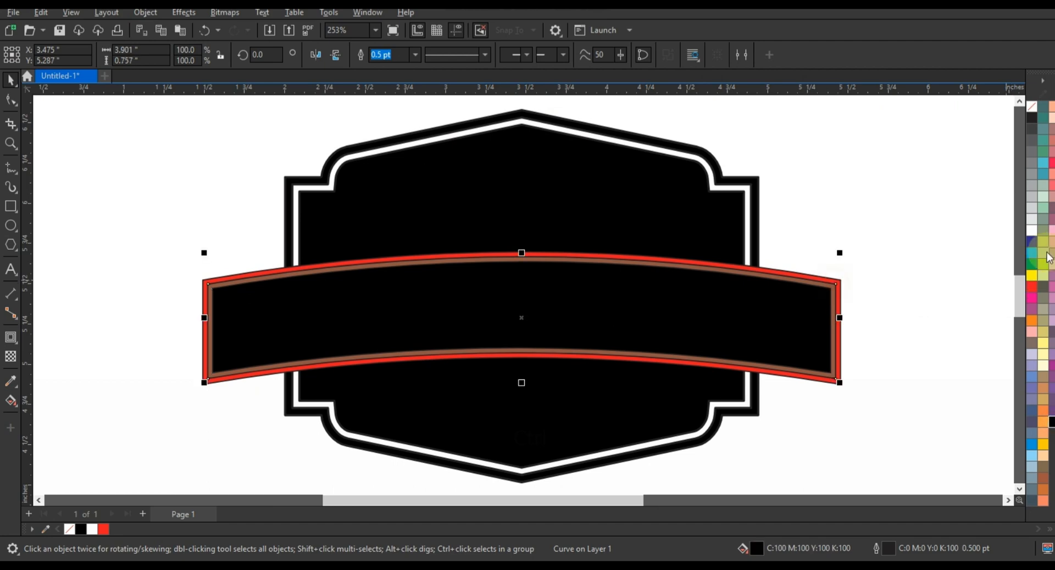
pyautogui.click(1033, 232)
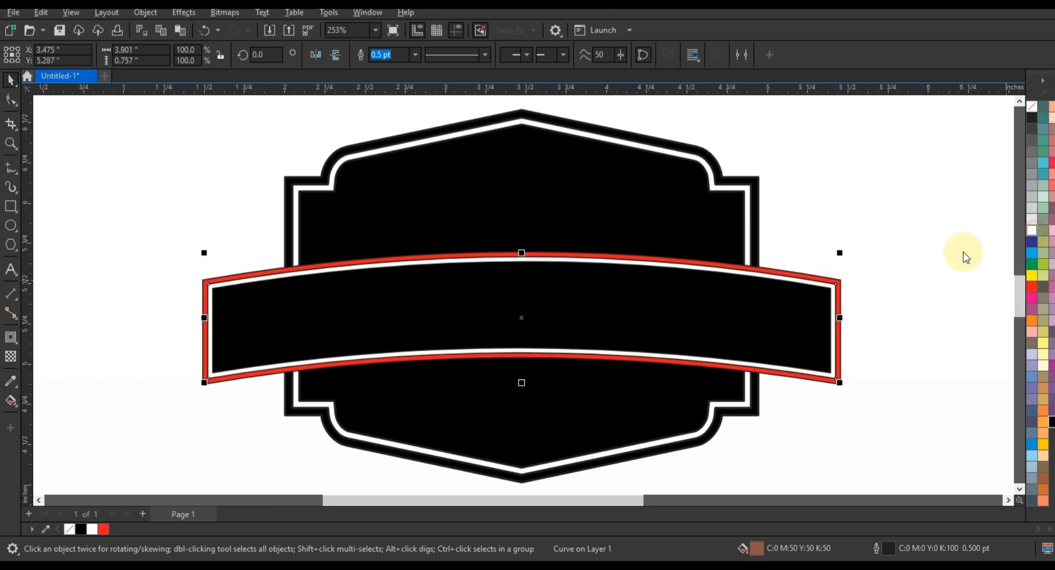
pyautogui.click(842, 280)
pyautogui.click(1050, 422)
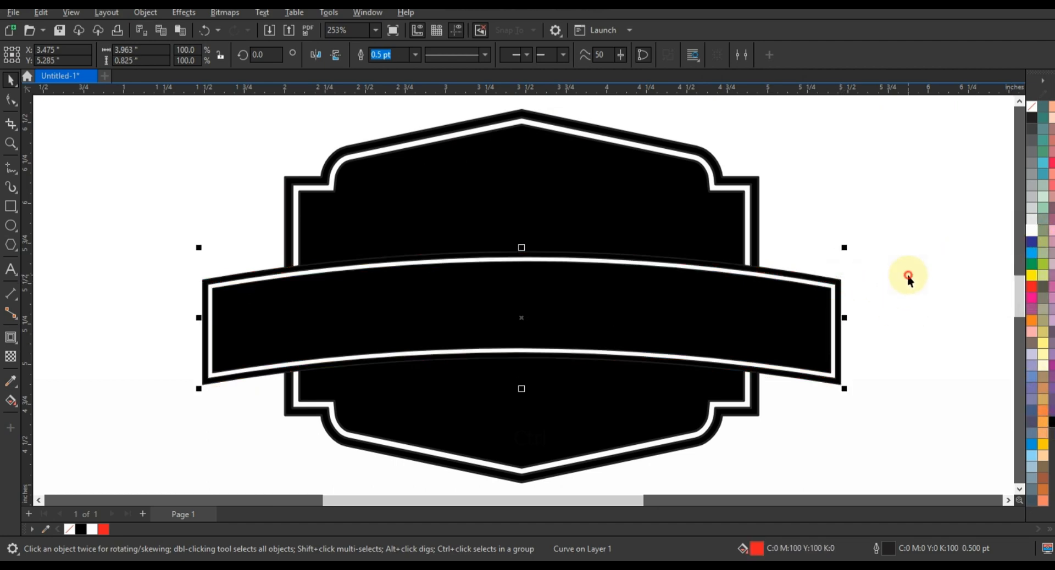
# Remove the outlines from all three banner curves.
pyautogui.moveTo(912, 222); pyautogui.dragTo(134, 403)
pyautogui.rightClick(1031, 107)
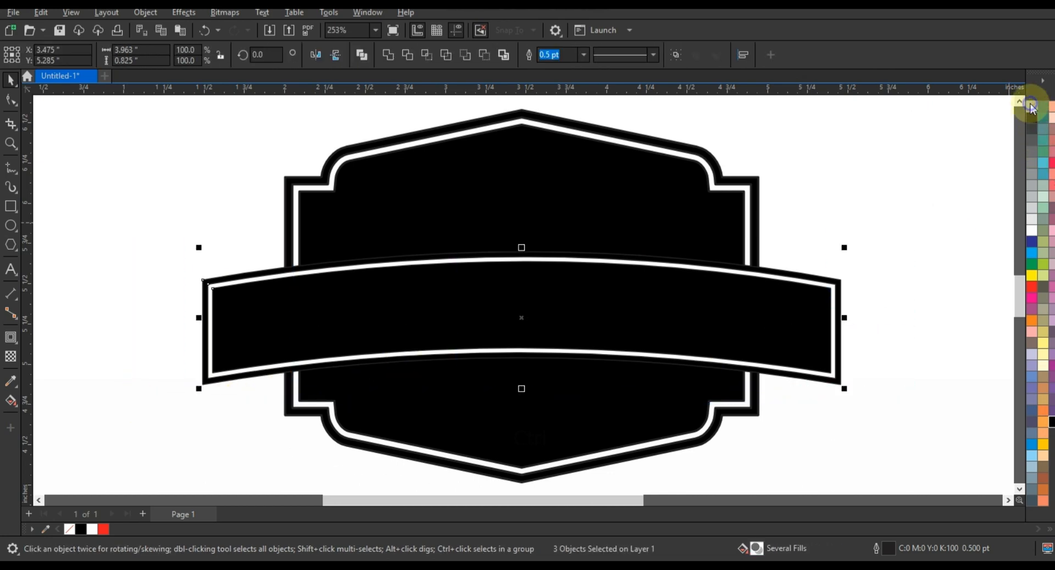
pyautogui.click(1011, 111)
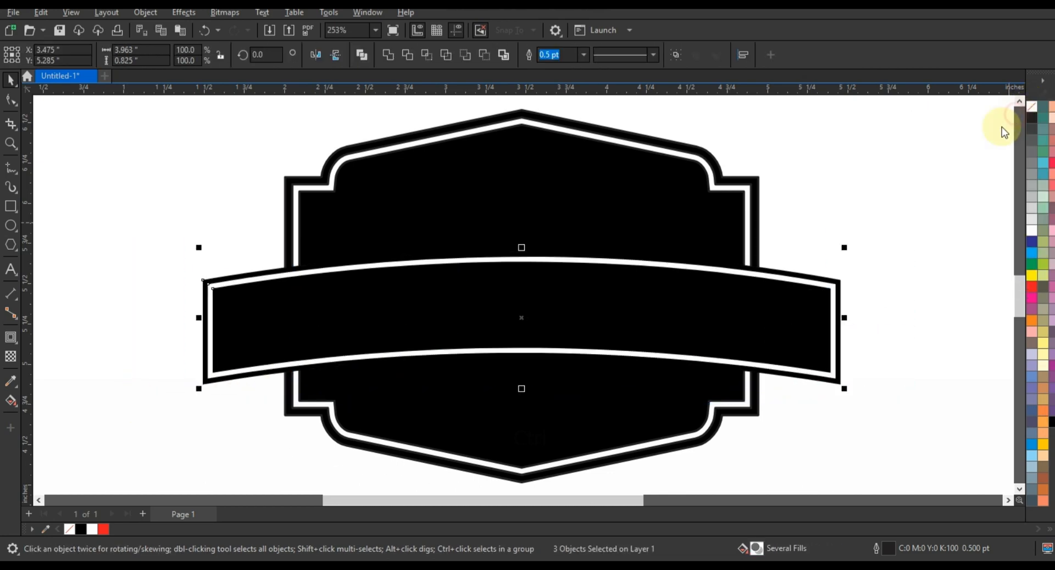
pyautogui.click(891, 221)
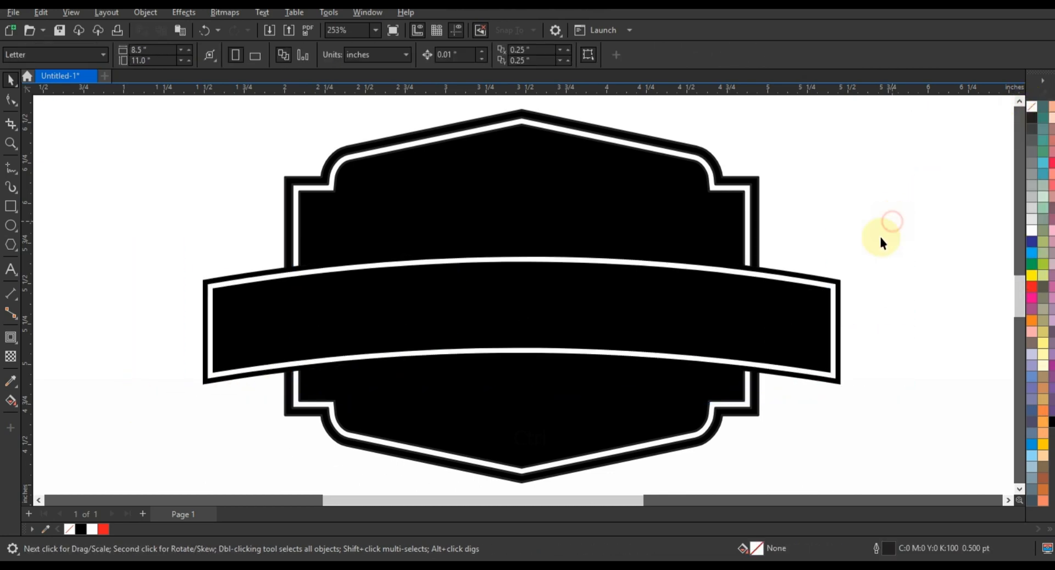
# Draw a white bar without outline, about 0.189 by 0.037 inches, inside the badge's upper-left corner.
pyautogui.click(10, 206)
pyautogui.moveTo(302, 199); pyautogui.dragTo(336, 207)
pyautogui.click(10, 80)
pyautogui.click(1030, 230)
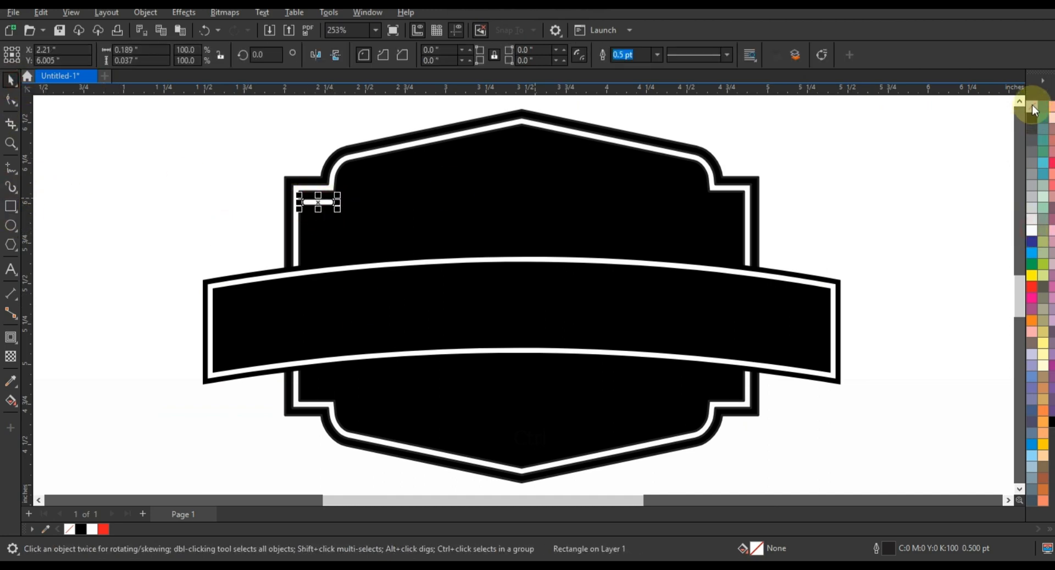
pyautogui.rightClick(1031, 106)
pyautogui.click(1021, 114)
pyautogui.click(160, 175)
# Duplicate the white bar downward into an evenly spaced stack of five, and copy the stack to the badge's opposite side.
pyautogui.keyDown('ctrl'); pyautogui.click(317, 210); pyautogui.keyUp('ctrl')
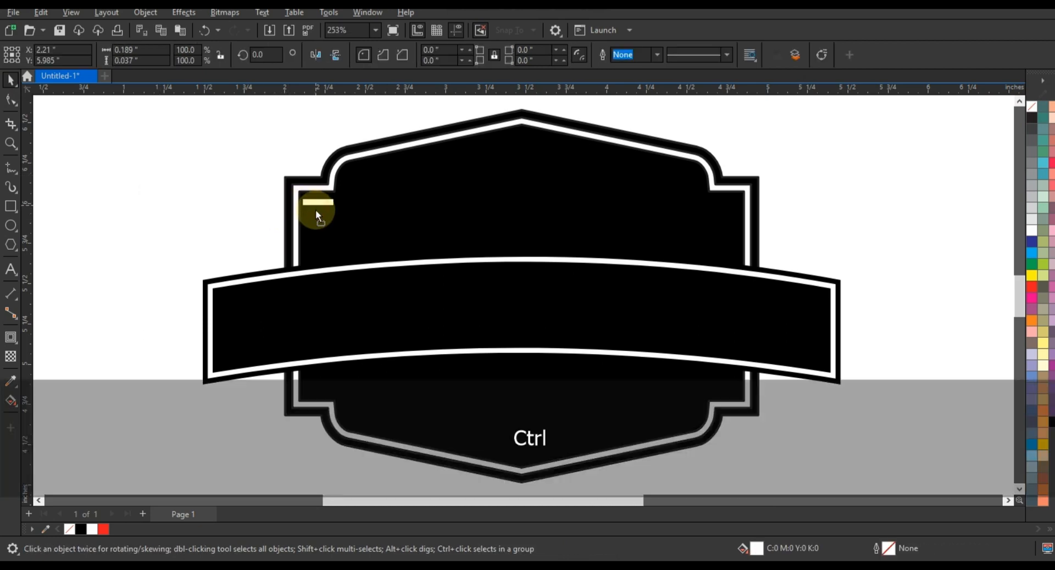
pyautogui.moveTo(316, 216); pyautogui.dragTo(316, 216)
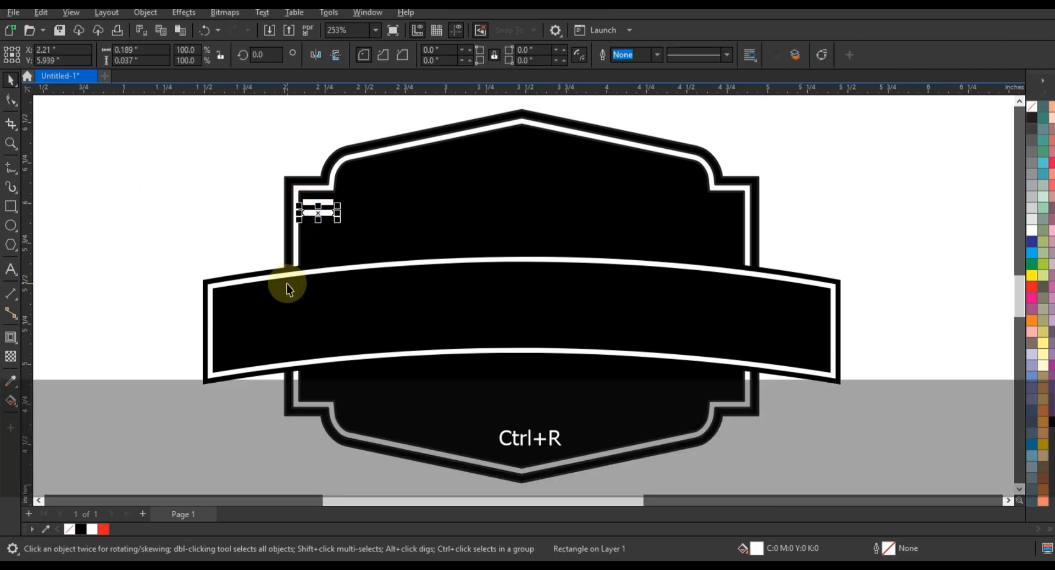
pyautogui.hotkey('ctrl', 'r')
pyautogui.moveTo(295, 233); pyautogui.dragTo(716, 257)
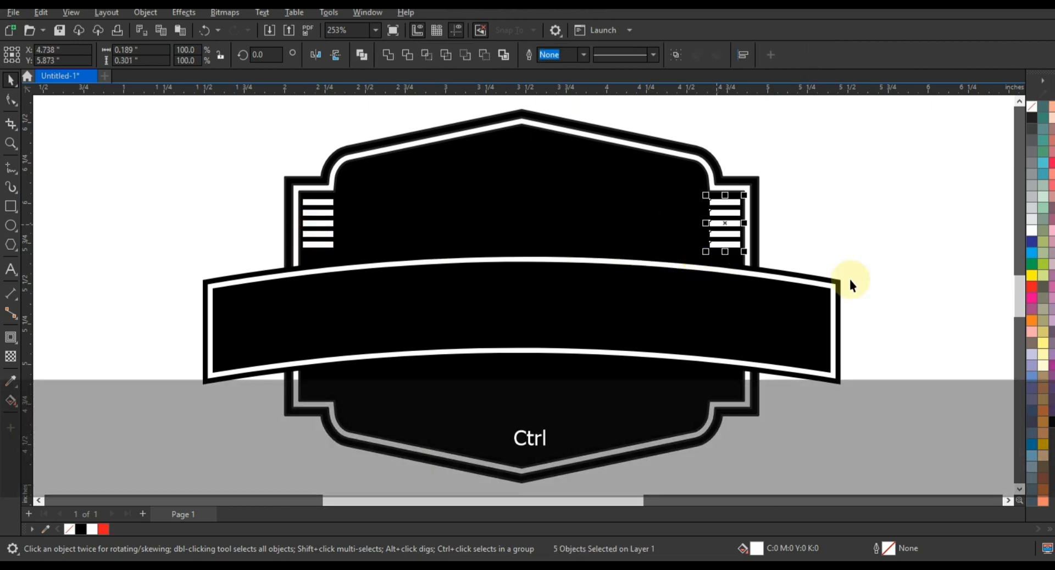
pyautogui.click(891, 283)
# Add the artistic text "CATSKILL" in capitals beside the badge.
pyautogui.click(11, 269)
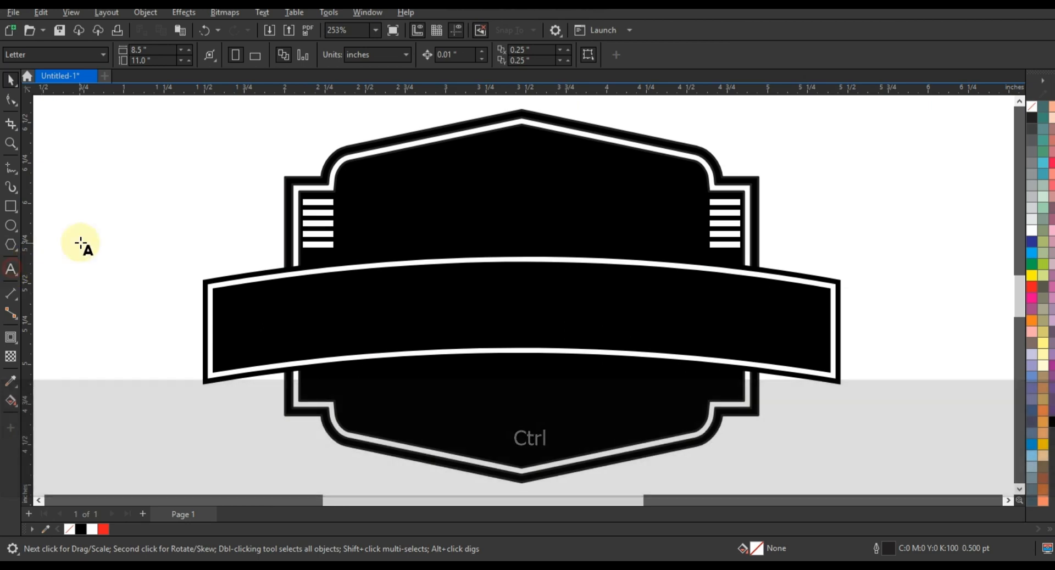
pyautogui.click(80, 243)
pyautogui.press('capslock')
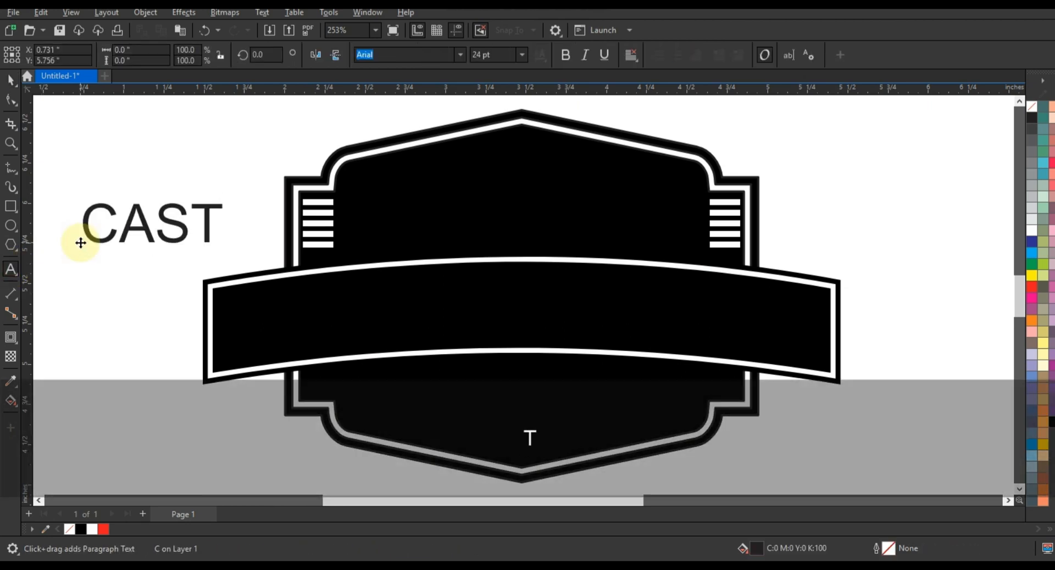
pyautogui.press('BackSpace')
pyautogui.press('BackSpace')
pyautogui.press('BackSpace')
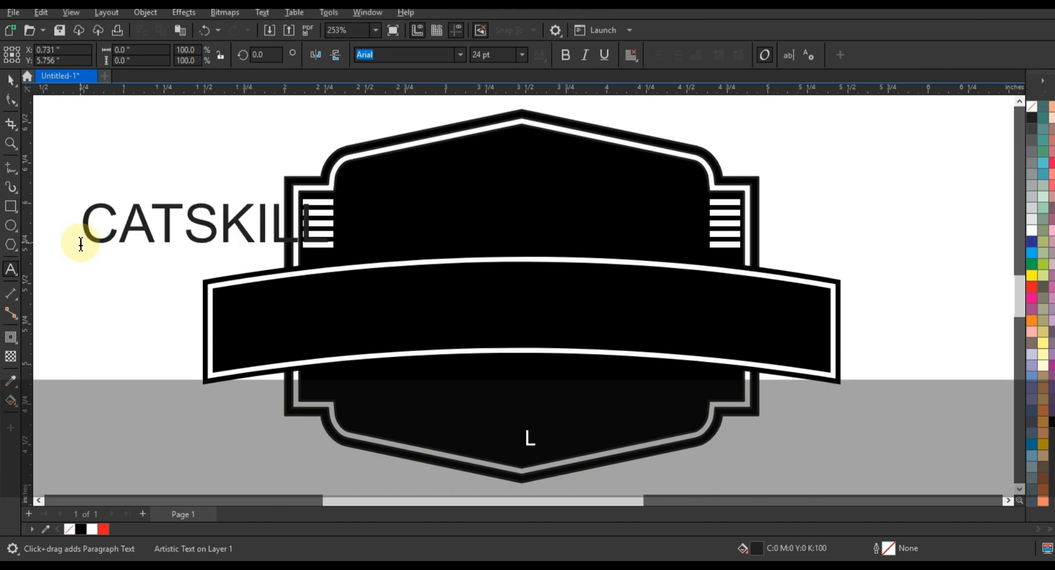
# Make the CATSKILL text bold and set its font to American Captain.
pyautogui.click(10, 80)
pyautogui.click(564, 54)
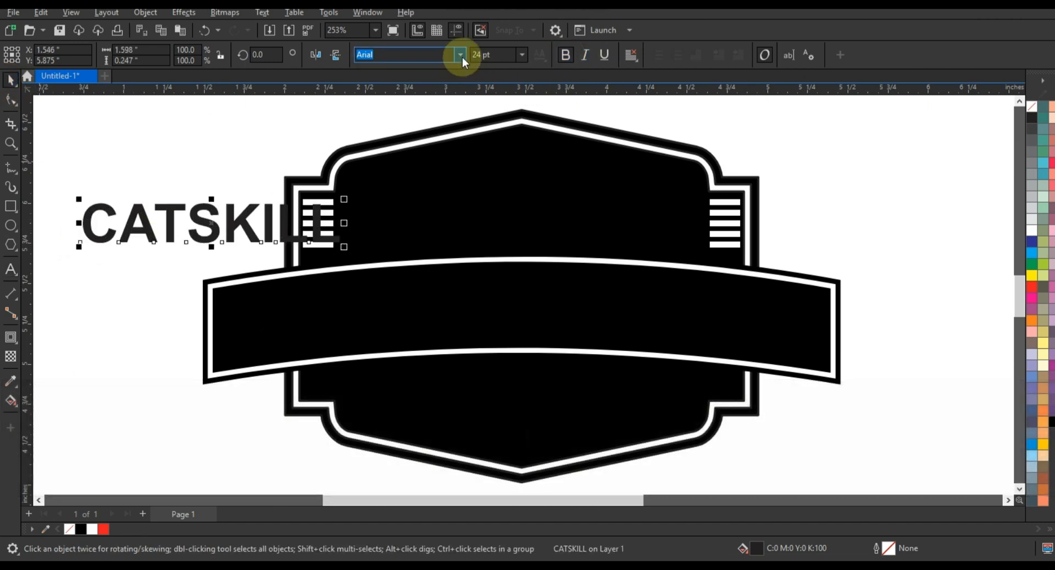
pyautogui.click(461, 55)
pyautogui.click(412, 99)
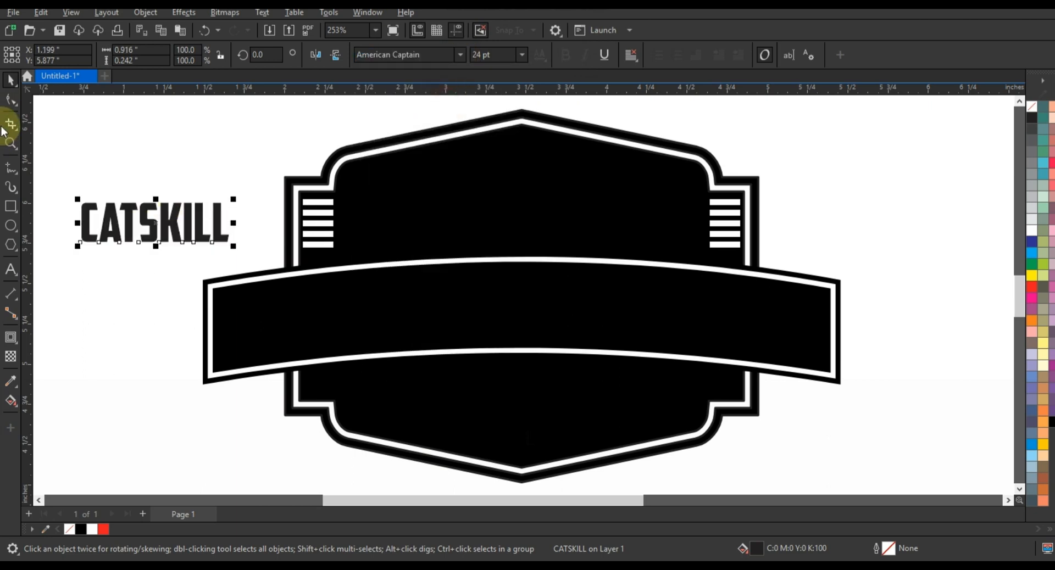
# Place the CATSKILL text on the banner in white at about 38.9 pt, with its letters spaced widely across it.
pyautogui.click(11, 99)
pyautogui.moveTo(233, 243); pyautogui.dragTo(759, 338)
pyautogui.click(10, 81)
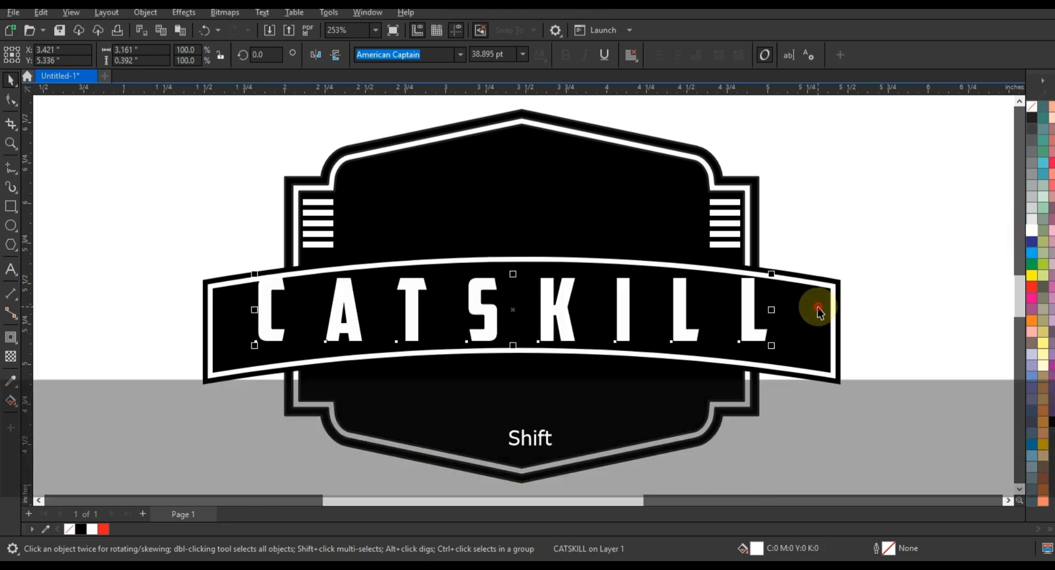
# Center the CATSKILL text on the inner banner curve, fit it to that path, and mirror it vertically and horizontally to read upright.
pyautogui.keyDown('shift'); pyautogui.click(817, 311); pyautogui.keyUp('shift')
pyautogui.press('c')
pyautogui.click(268, 16)
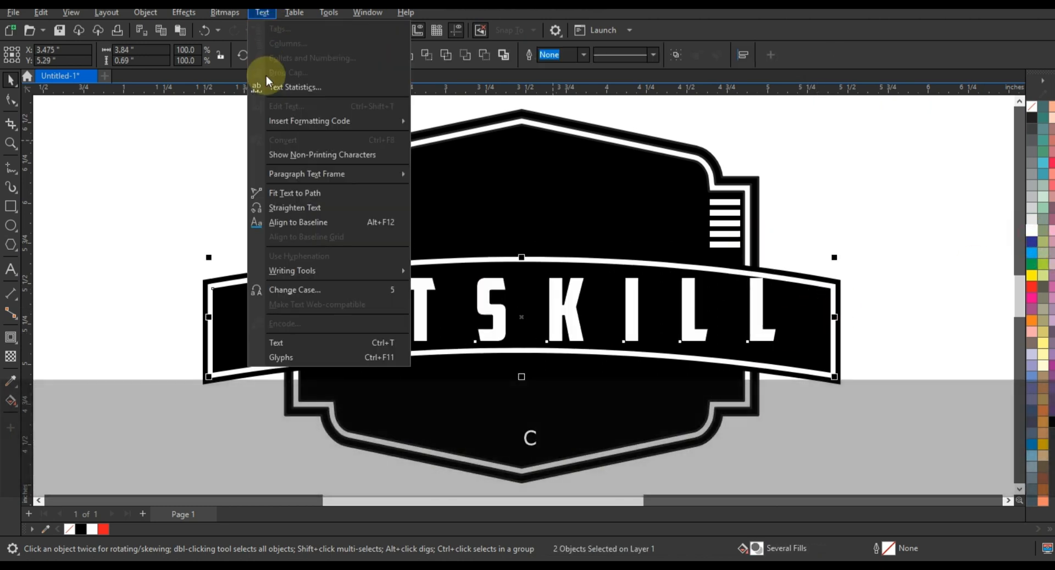
pyautogui.click(278, 190)
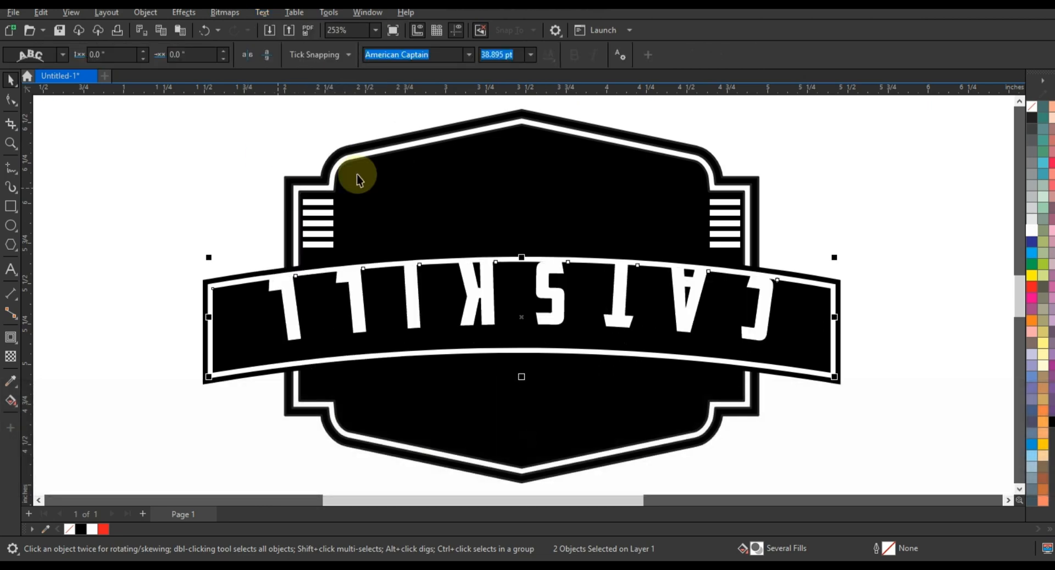
pyautogui.click(266, 55)
pyautogui.click(248, 55)
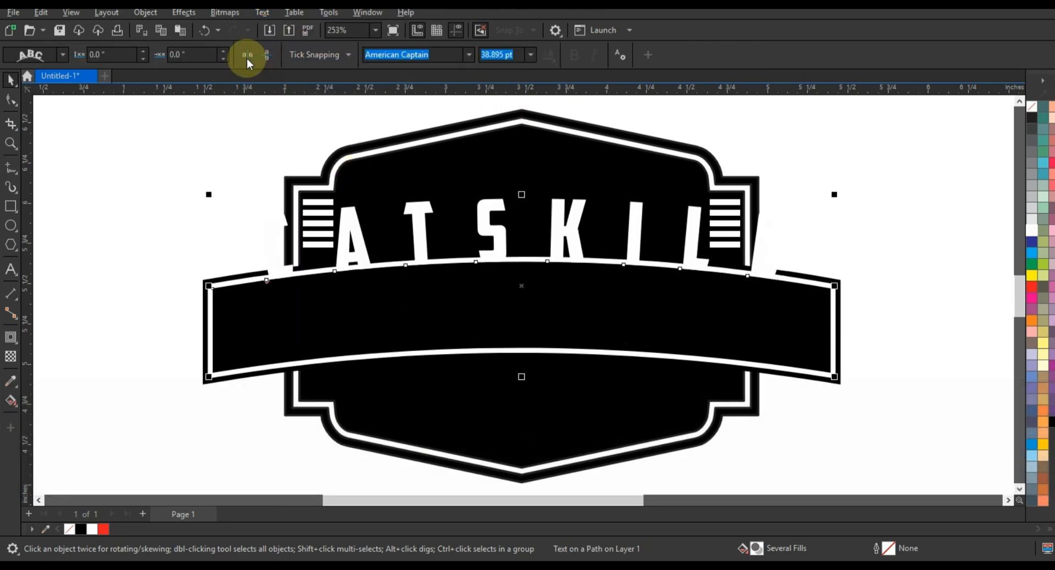
# Convert the CATSKILL text on the path to curves and move the letters straight down inside the banner.
pyautogui.click(145, 12)
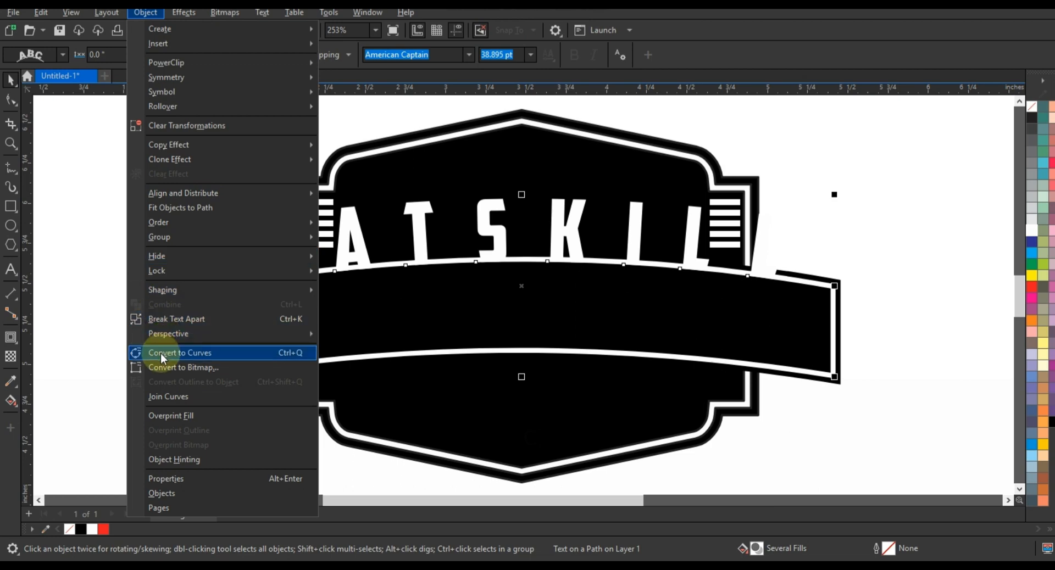
pyautogui.press('Escape')
pyautogui.press('Escape')
pyautogui.moveTo(572, 258); pyautogui.dragTo(572, 308)
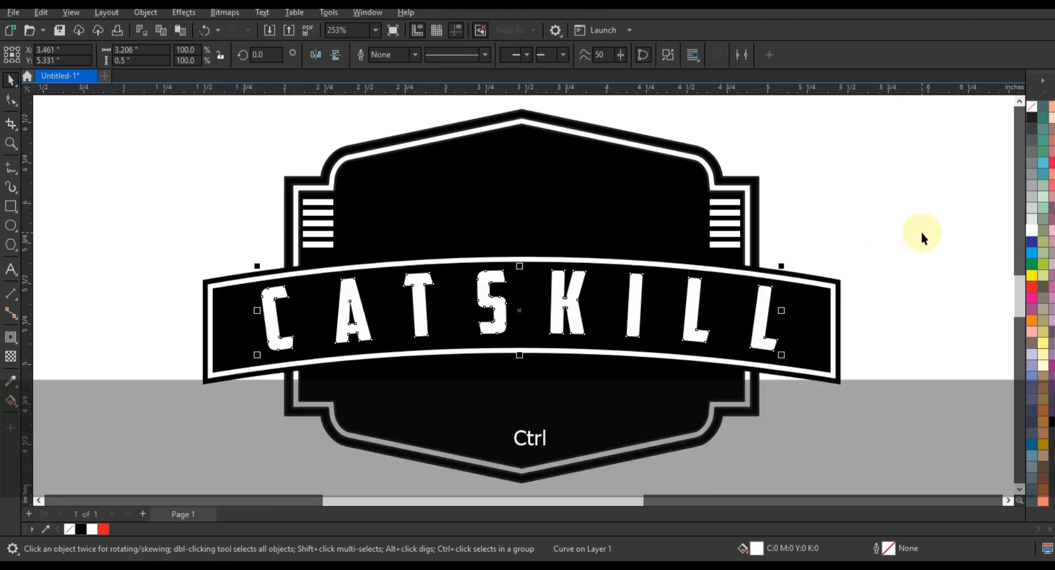
pyautogui.click(922, 234)
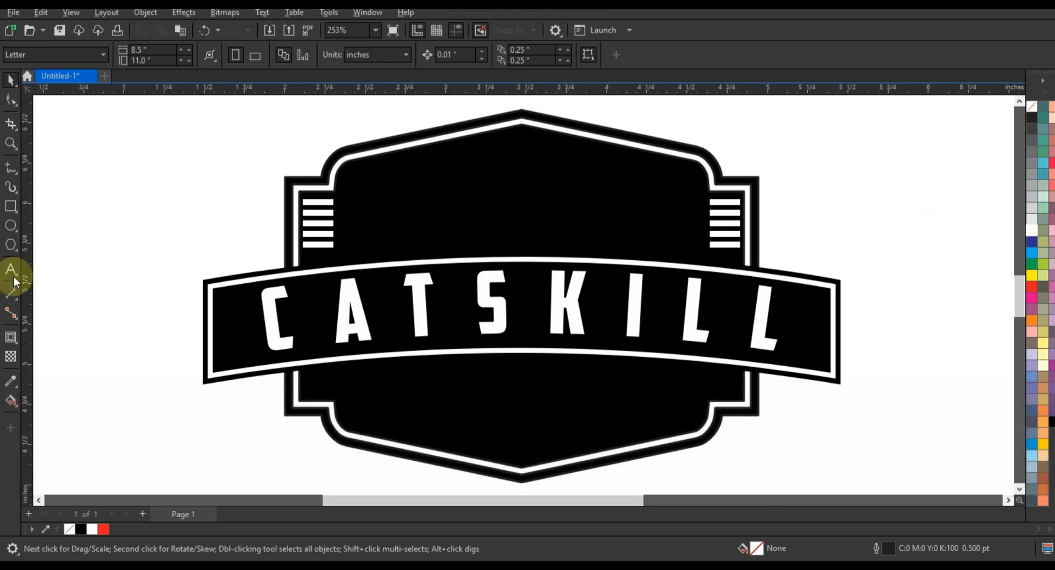
# Add the artistic text "CREATIONS" in capitals beside the badge and make it bold.
pyautogui.click(11, 270)
pyautogui.click(62, 225)
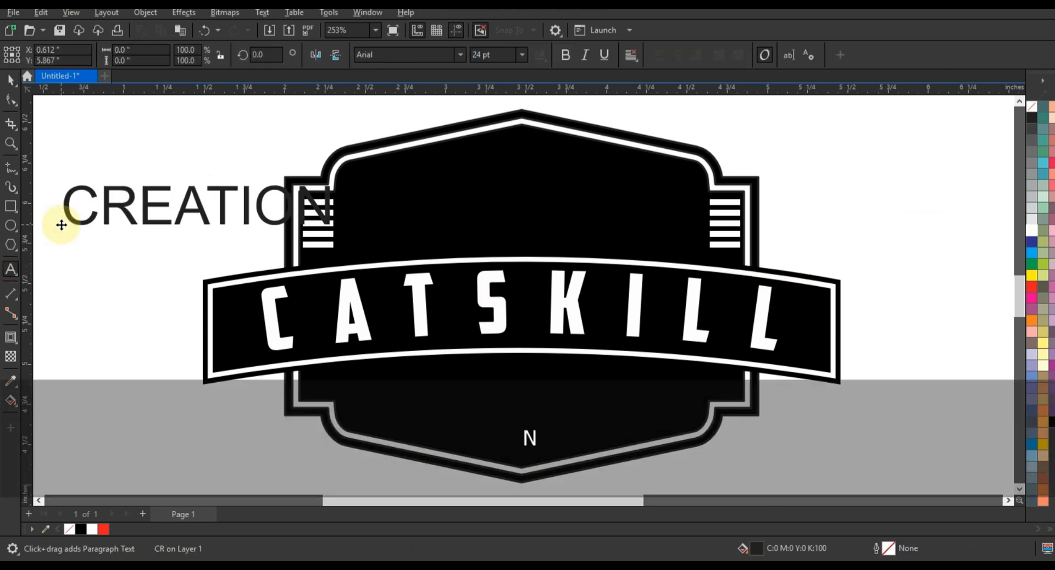
pyautogui.click(565, 54)
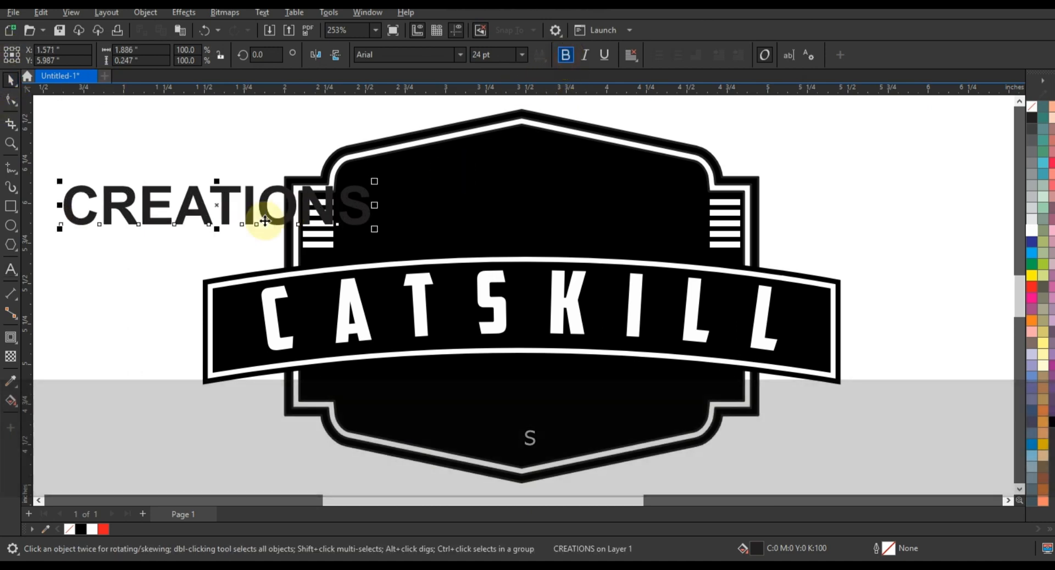
# Move the CREATIONS text below the banner, fill it white, and center it horizontally on the badge.
pyautogui.moveTo(254, 219); pyautogui.dragTo(565, 406)
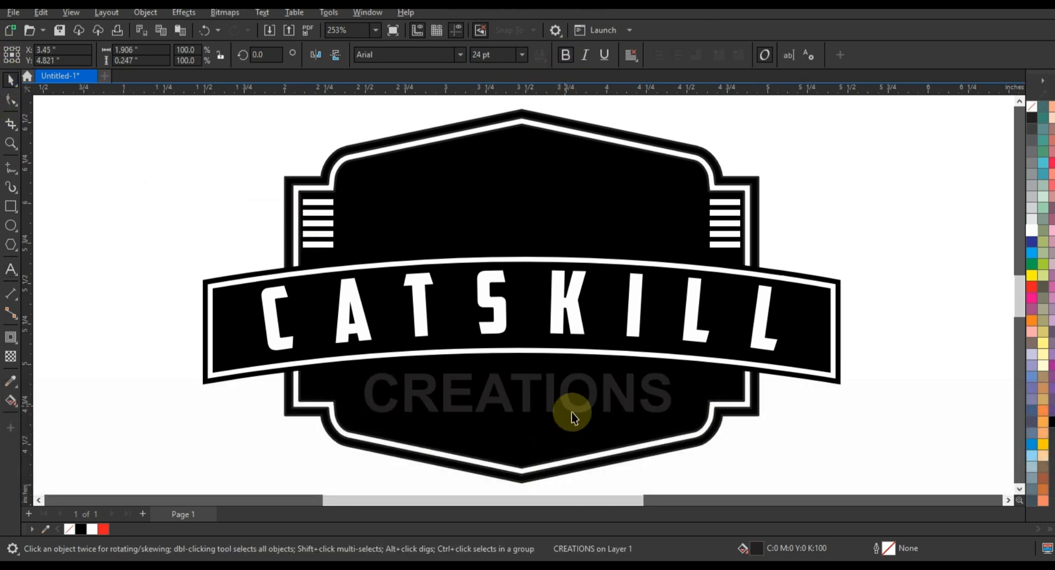
pyautogui.click(1031, 230)
pyautogui.keyDown('shift'); pyautogui.click(714, 420); pyautogui.keyUp('shift')
pyautogui.press('c')
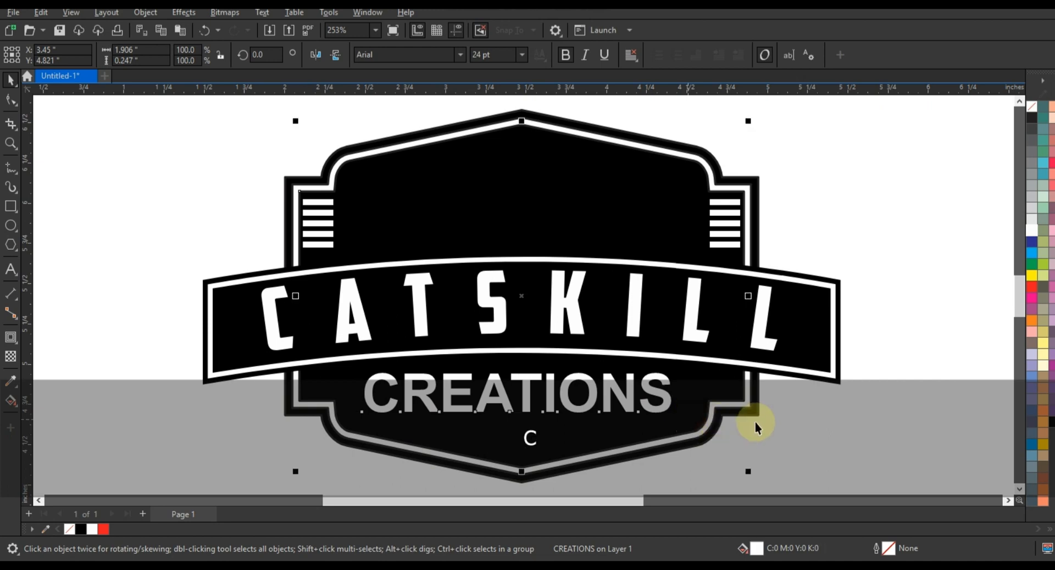
pyautogui.click(113, 297)
# Draw a five-sided polygon about 0.4 inches wide in the empty area beside the badge.
pyautogui.click(8, 245)
pyautogui.moveTo(110, 193); pyautogui.dragTo(128, 231)
pyautogui.hotkey('ctrl', 'z')
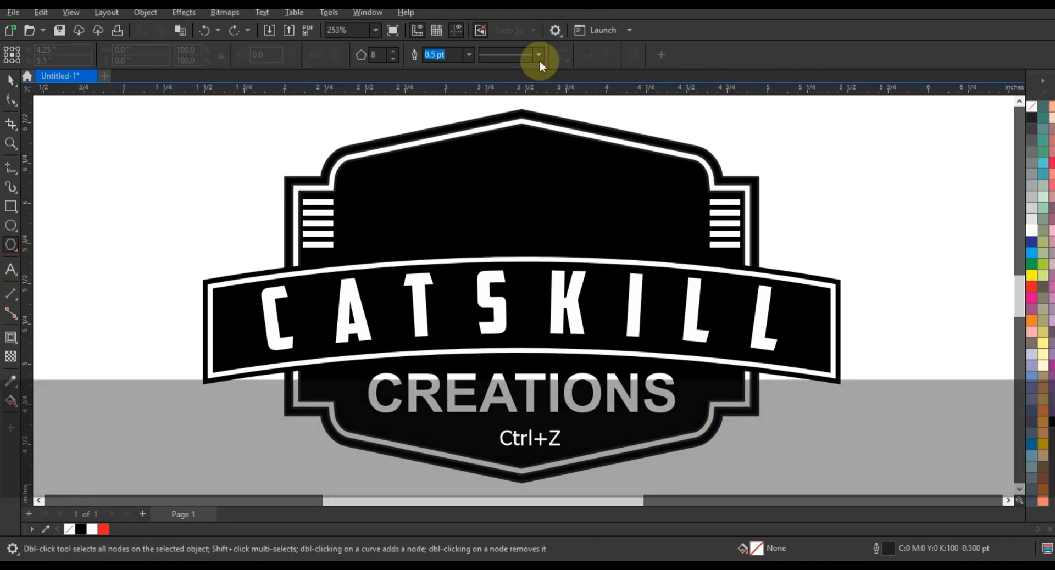
pyautogui.click(394, 59)
pyautogui.click(395, 58)
pyautogui.click(395, 58)
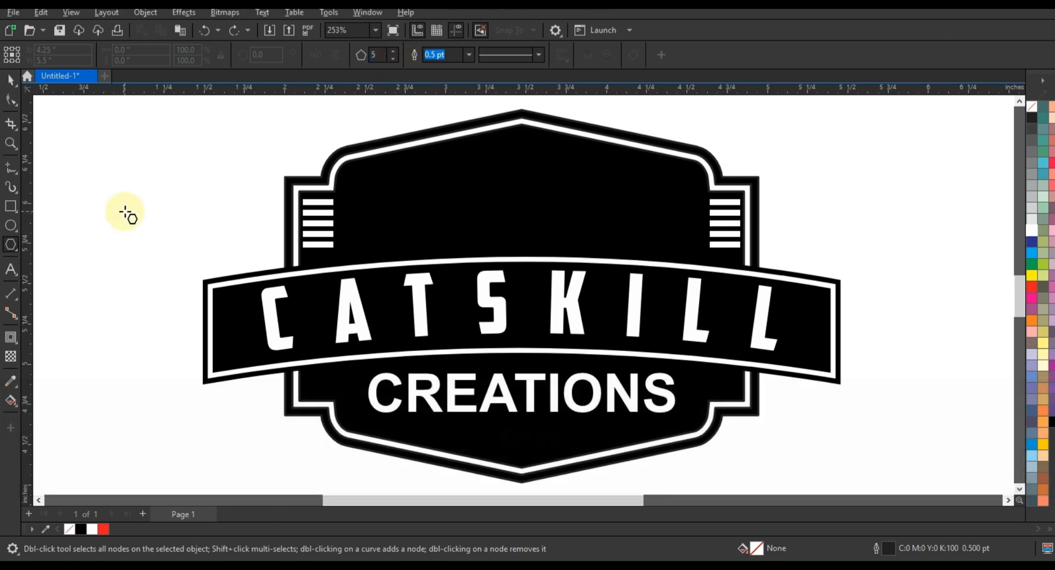
pyautogui.moveTo(123, 212); pyautogui.dragTo(147, 242)
# Pull the pentagon's side nodes inward to reshape it into a five-pointed star.
pyautogui.click(11, 100)
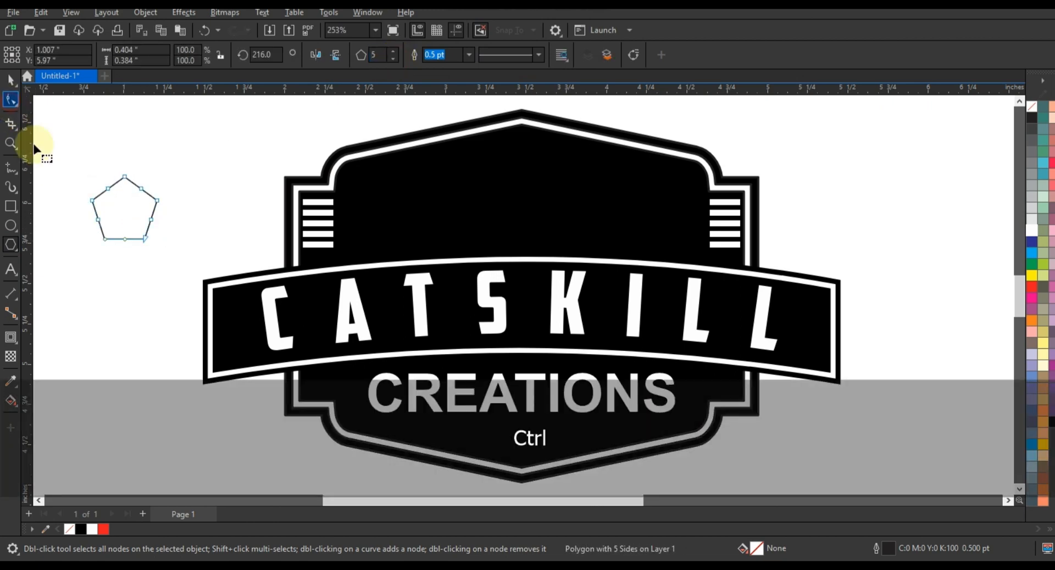
pyautogui.click(108, 193)
pyautogui.moveTo(109, 197); pyautogui.dragTo(116, 202)
pyautogui.click(8, 82)
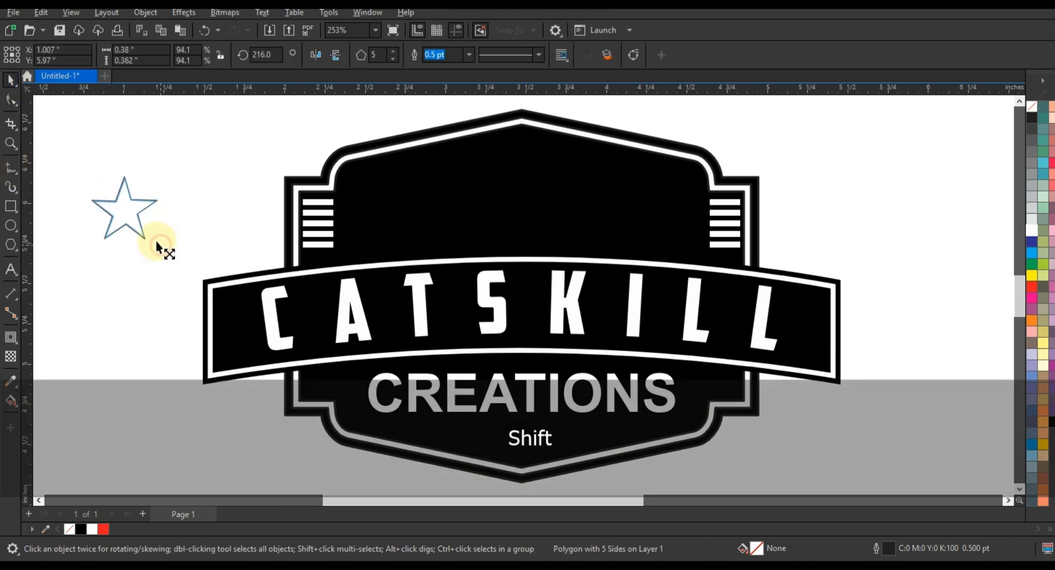
# Shrink the star to about 0.18 inches wide, place copies at both ends of the CREATIONS text, and fill them white.
pyautogui.moveTo(156, 241); pyautogui.dragTo(130, 219)
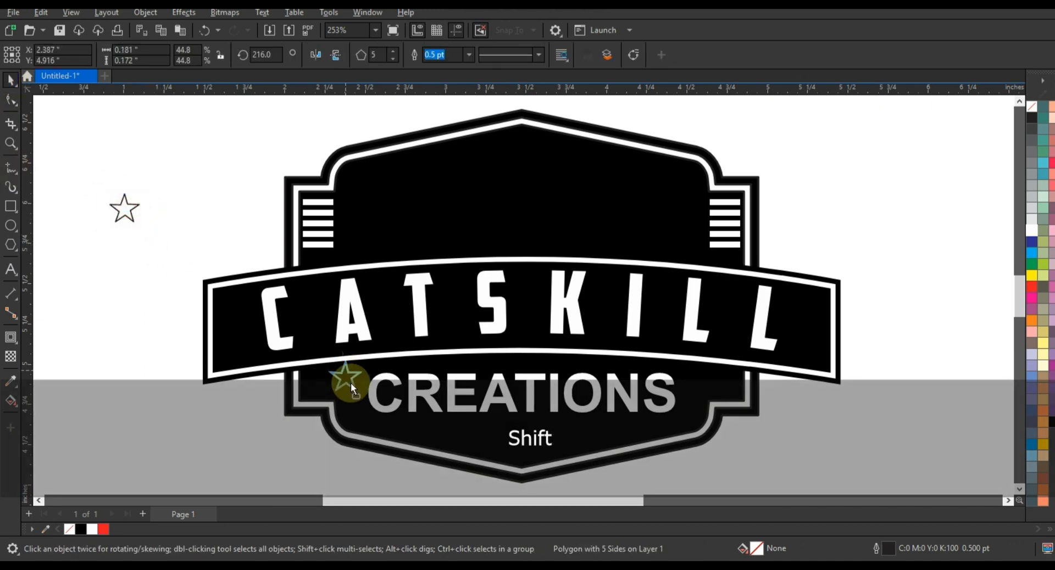
pyautogui.moveTo(350, 382); pyautogui.dragTo(705, 419)
pyautogui.click(1032, 240)
pyautogui.click(863, 420)
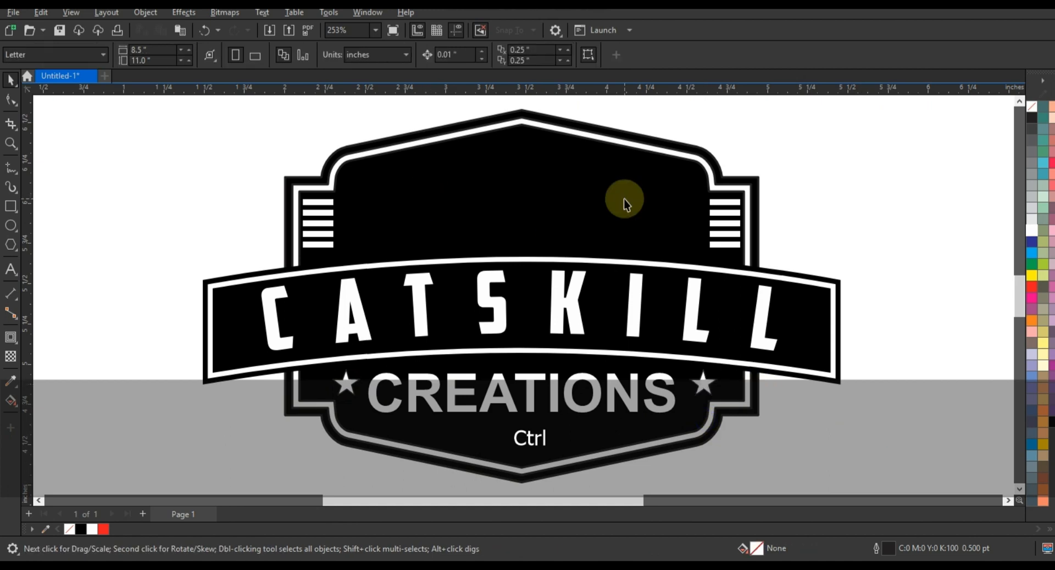
# Draw another five-sided polygon about 0.4 inches wide beside the badge and reshape it into a star.
pyautogui.click(10, 245)
pyautogui.moveTo(102, 180); pyautogui.dragTo(146, 235)
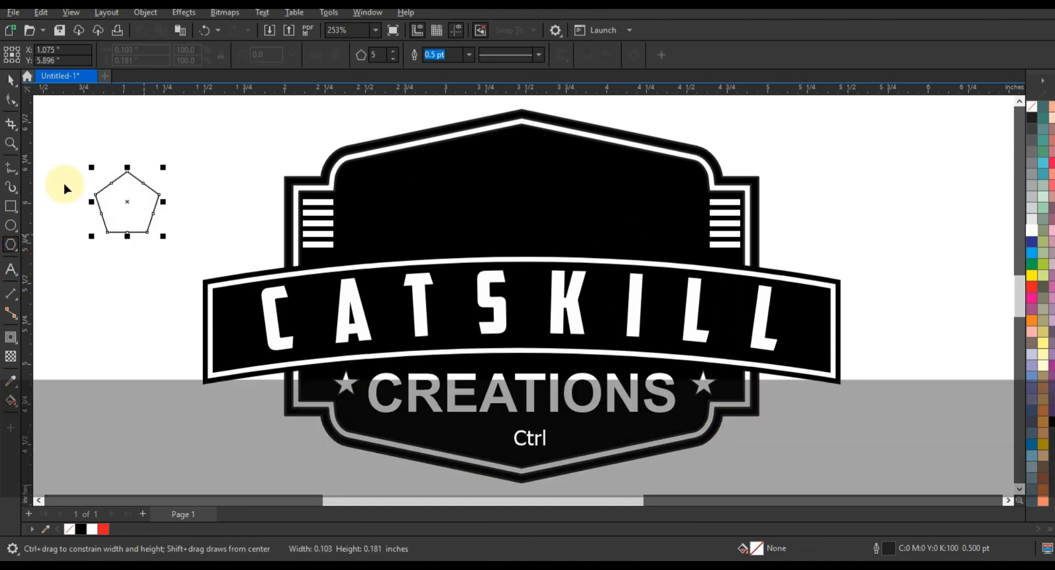
pyautogui.click(11, 99)
pyautogui.moveTo(109, 183); pyautogui.dragTo(112, 197)
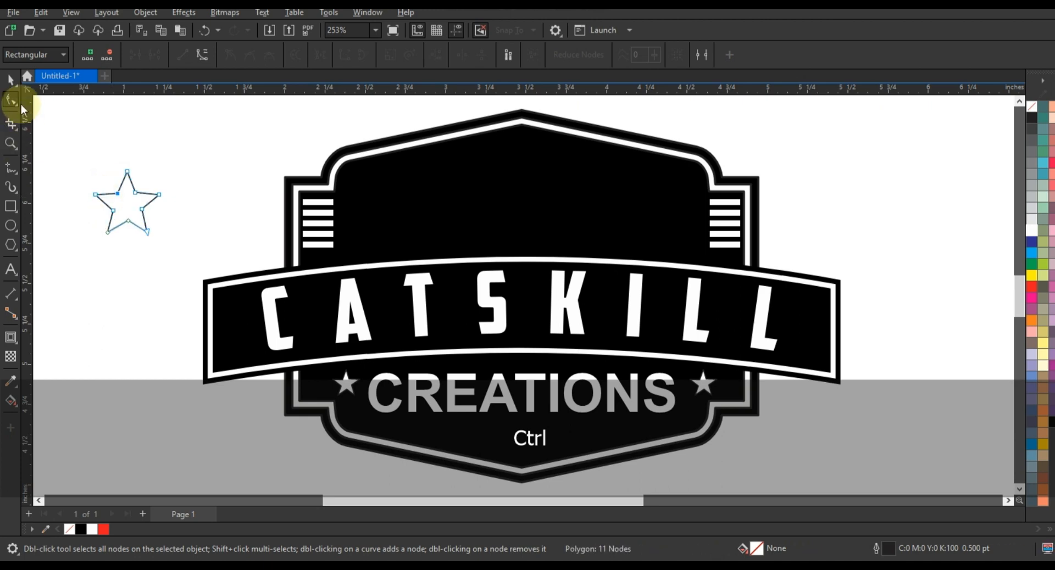
pyautogui.press('space')
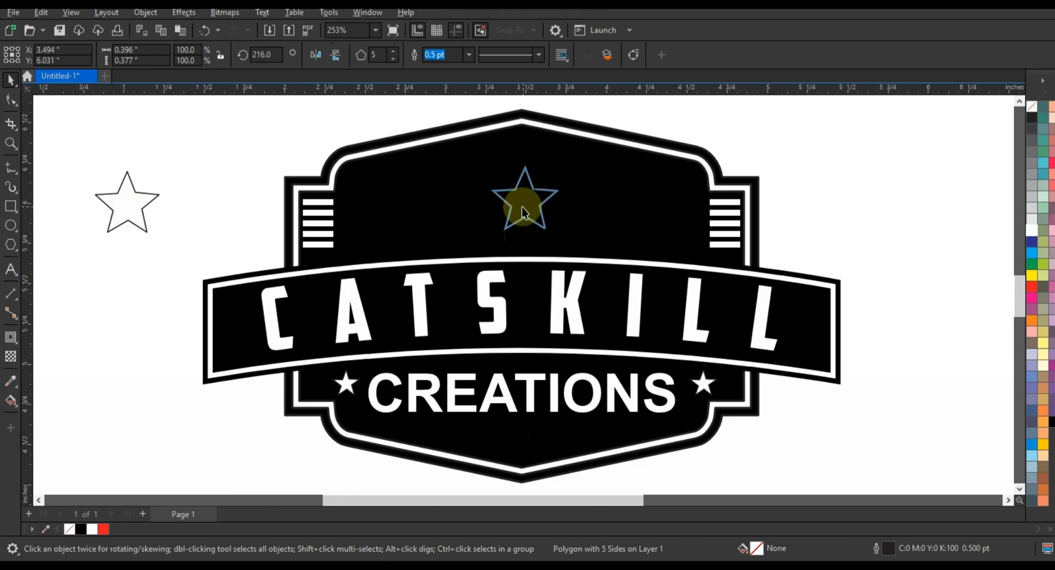
# Place the new star above the banner, enlarge it, fill it white, and center it horizontally on the badge.
pyautogui.moveTo(522, 212); pyautogui.dragTo(523, 211)
pyautogui.moveTo(561, 163); pyautogui.dragTo(582, 141)
pyautogui.keyDown('shift'); pyautogui.click(617, 166); pyautogui.keyUp('shift')
pyautogui.press('c')
pyautogui.click(791, 129)
pyautogui.click(537, 202)
pyautogui.keyDown('shift'); pyautogui.click(601, 164); pyautogui.keyUp('shift')
pyautogui.press('c')
pyautogui.click(733, 125)
# Place two copies of the large star at about 68% size on either side of it and center the pair on the badge.
pyautogui.moveTo(531, 198); pyautogui.dragTo(433, 203)
pyautogui.moveTo(479, 149); pyautogui.dragTo(444, 178)
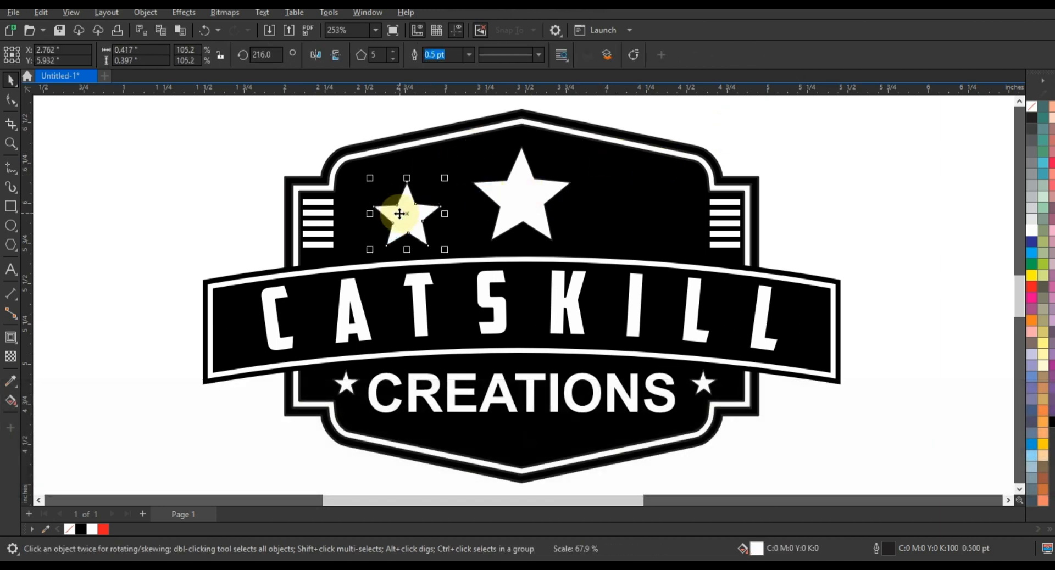
pyautogui.moveTo(410, 219); pyautogui.dragTo(626, 229)
pyautogui.keyDown('shift'); pyautogui.click(428, 217); pyautogui.keyUp('shift')
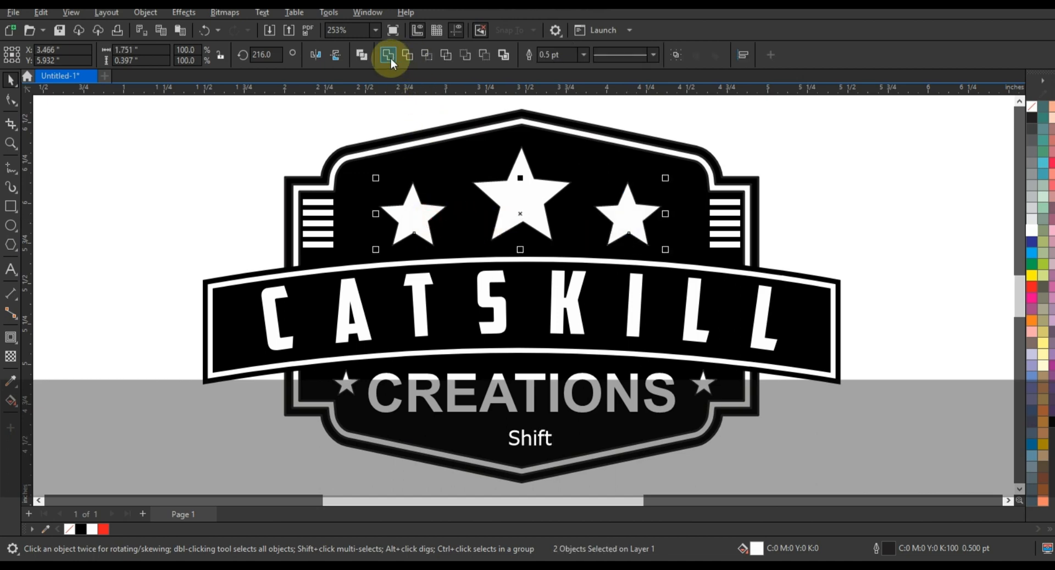
pyautogui.click(810, 152)
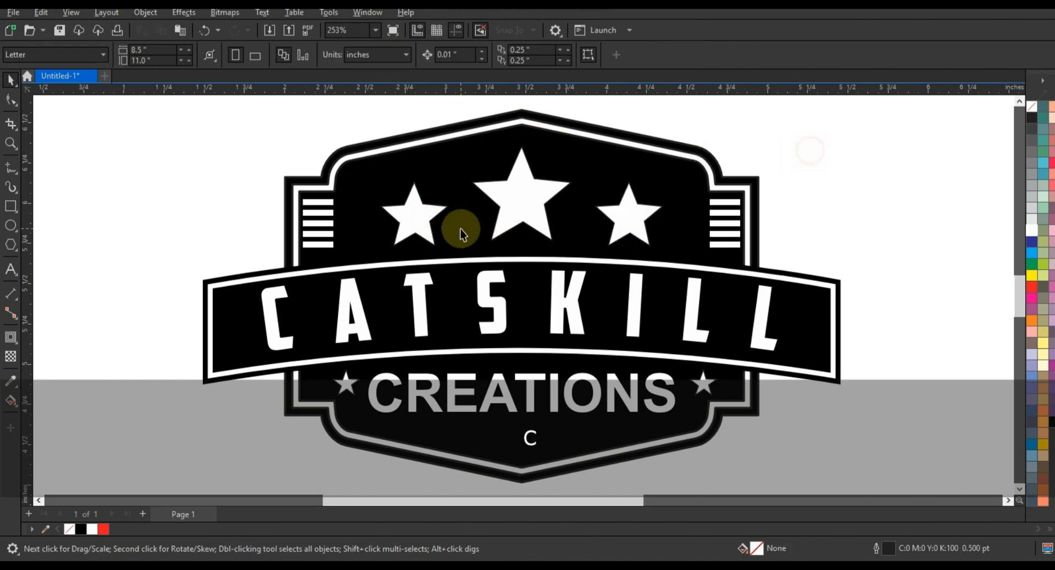
# Narrow the banner and its CATSKILL letters from both sides to about 92% of their width.
pyautogui.press('F3')
pyautogui.moveTo(745, 242); pyautogui.dragTo(269, 330)
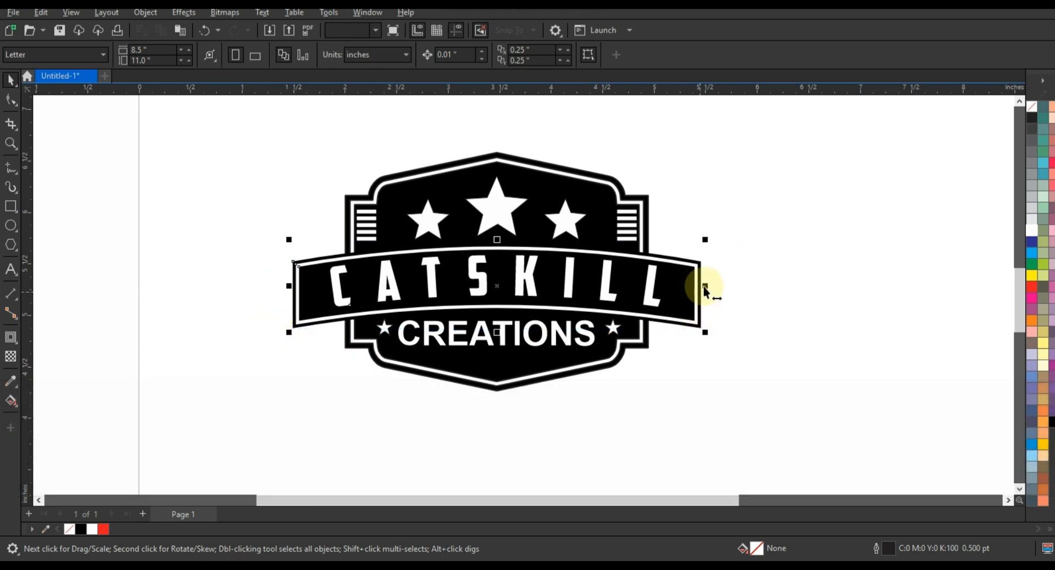
pyautogui.moveTo(705, 285); pyautogui.dragTo(687, 288)
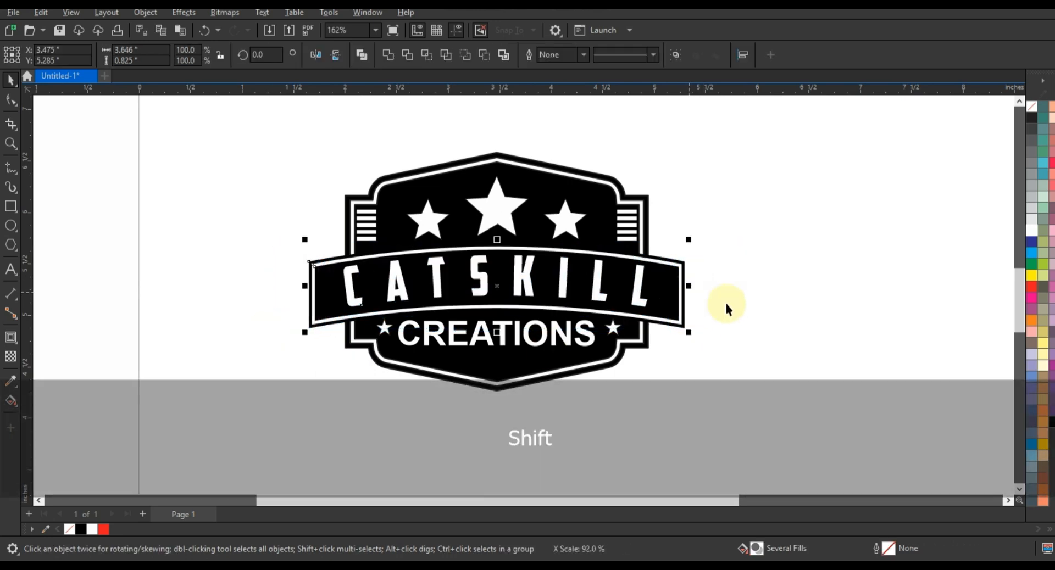
pyautogui.click(725, 306)
# Inspect the complete badge label, first as a whole on the page and then at close range.
pyautogui.moveTo(735, 420); pyautogui.dragTo(267, 138)
pyautogui.press('F3')
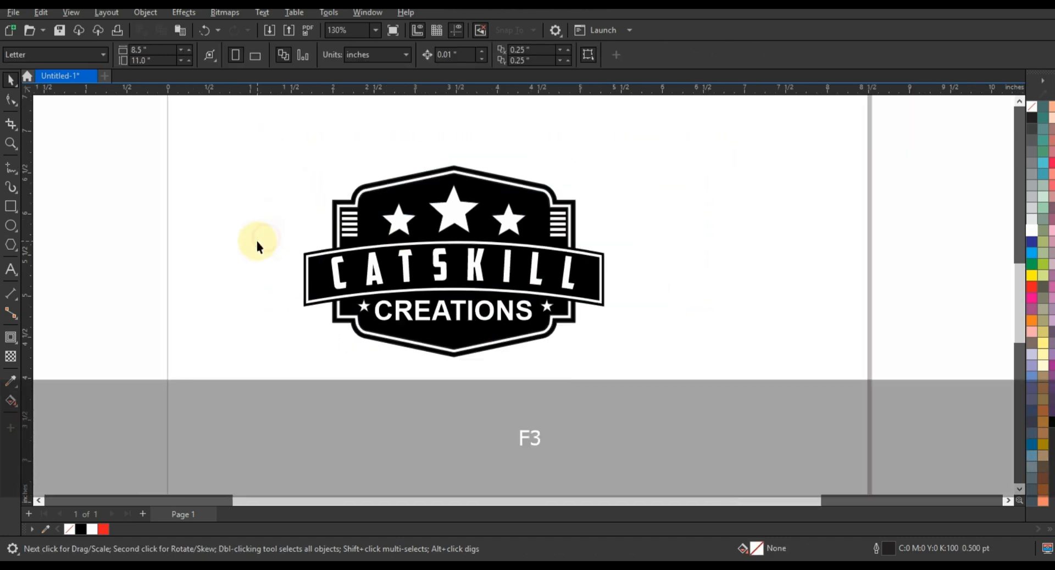
pyautogui.click(11, 144)
pyautogui.moveTo(275, 165); pyautogui.dragTo(661, 362)
pyautogui.click(10, 86)
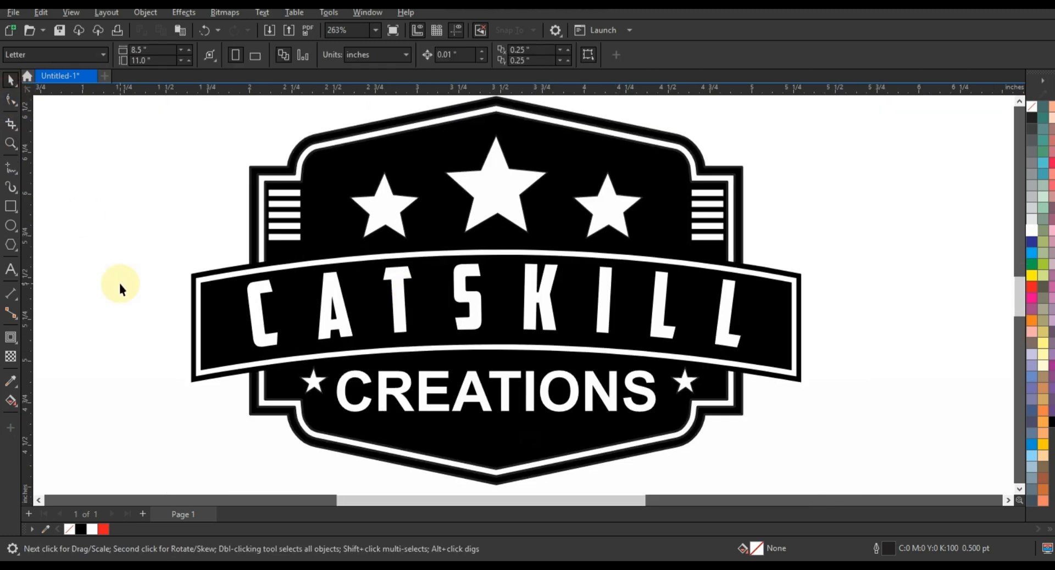